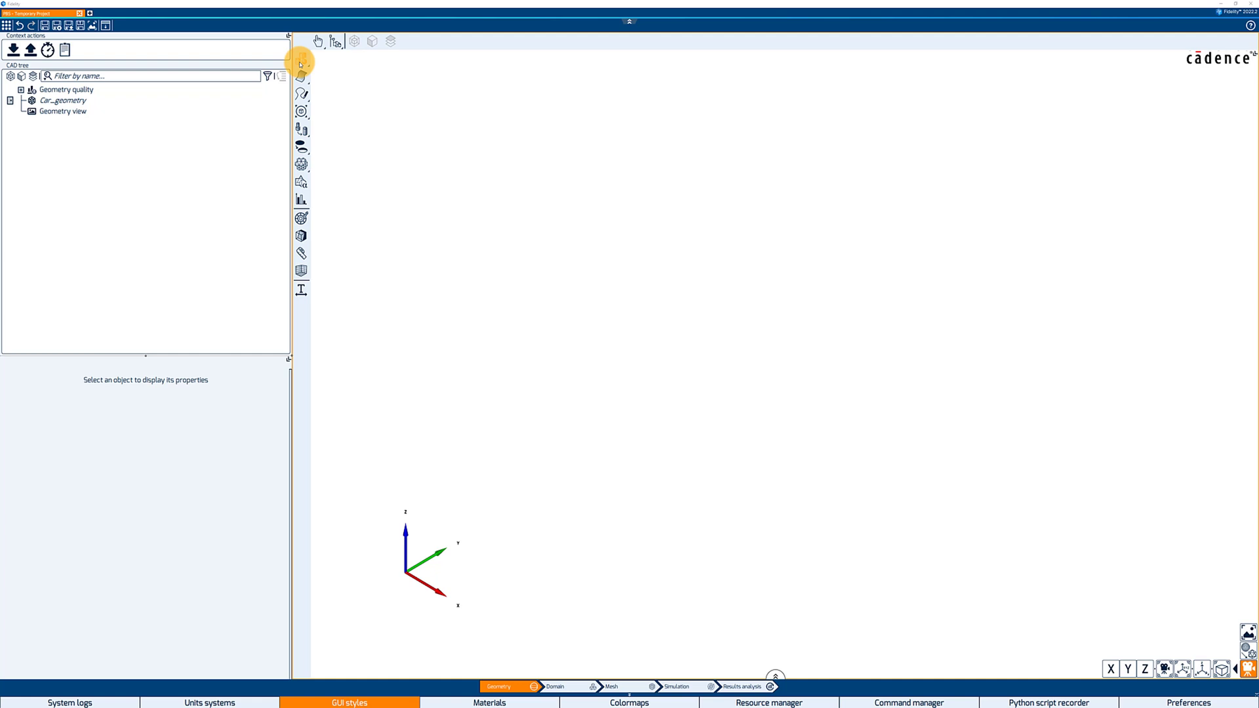
Expand the primitives toolbar and add a sphere with outer radius 1.792469 m
left_click(299, 64)
left_click(301, 63)
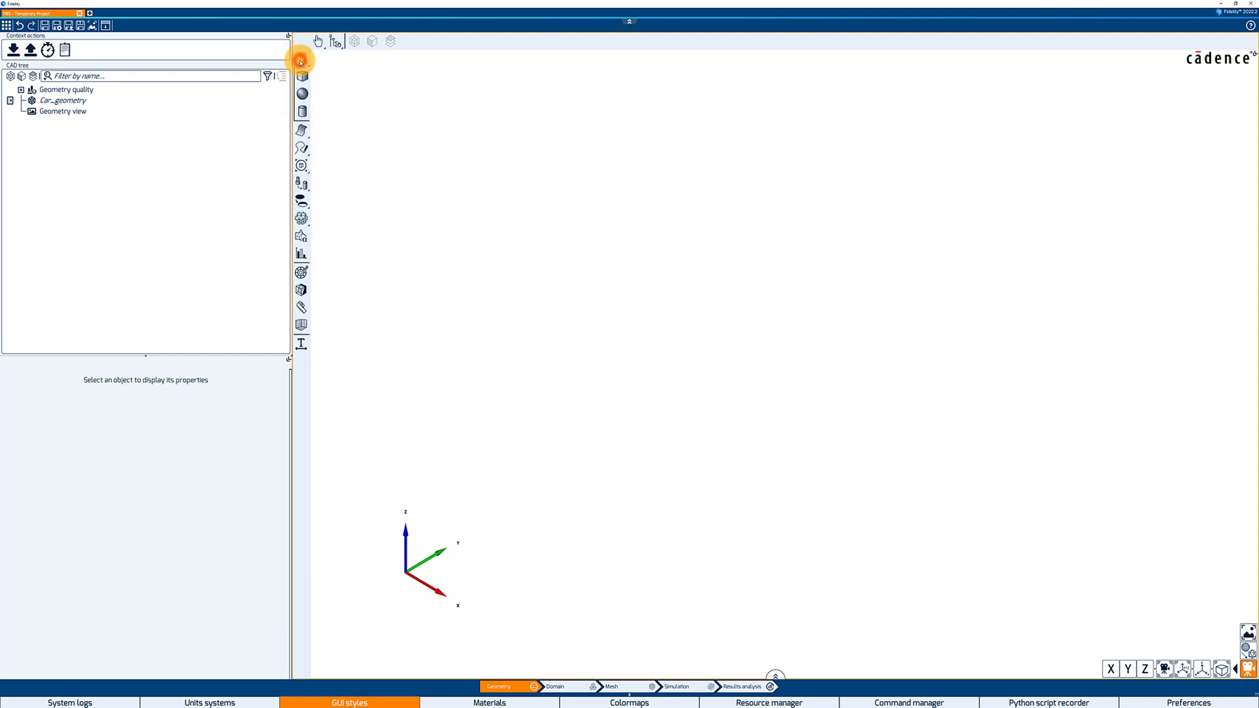
left_click(303, 94)
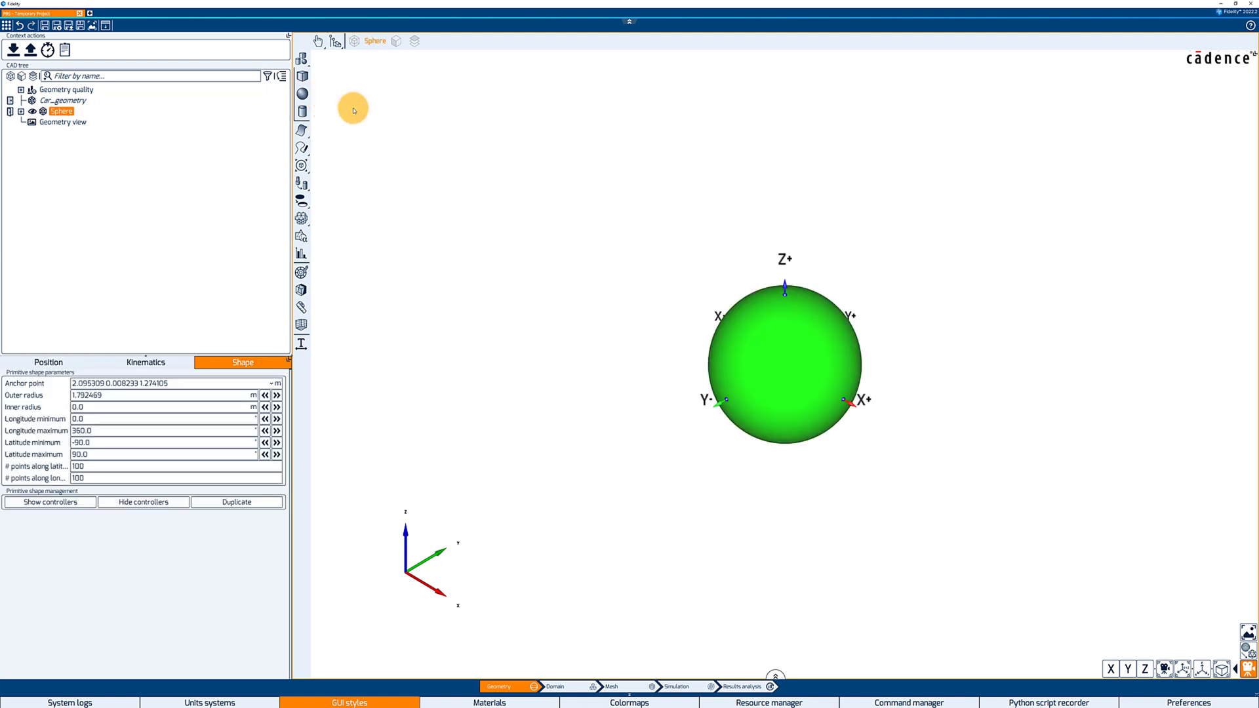
Hide the sphere, show the car again and expand Car_geometry to list its parts
left_click(10, 111)
left_click(10, 100)
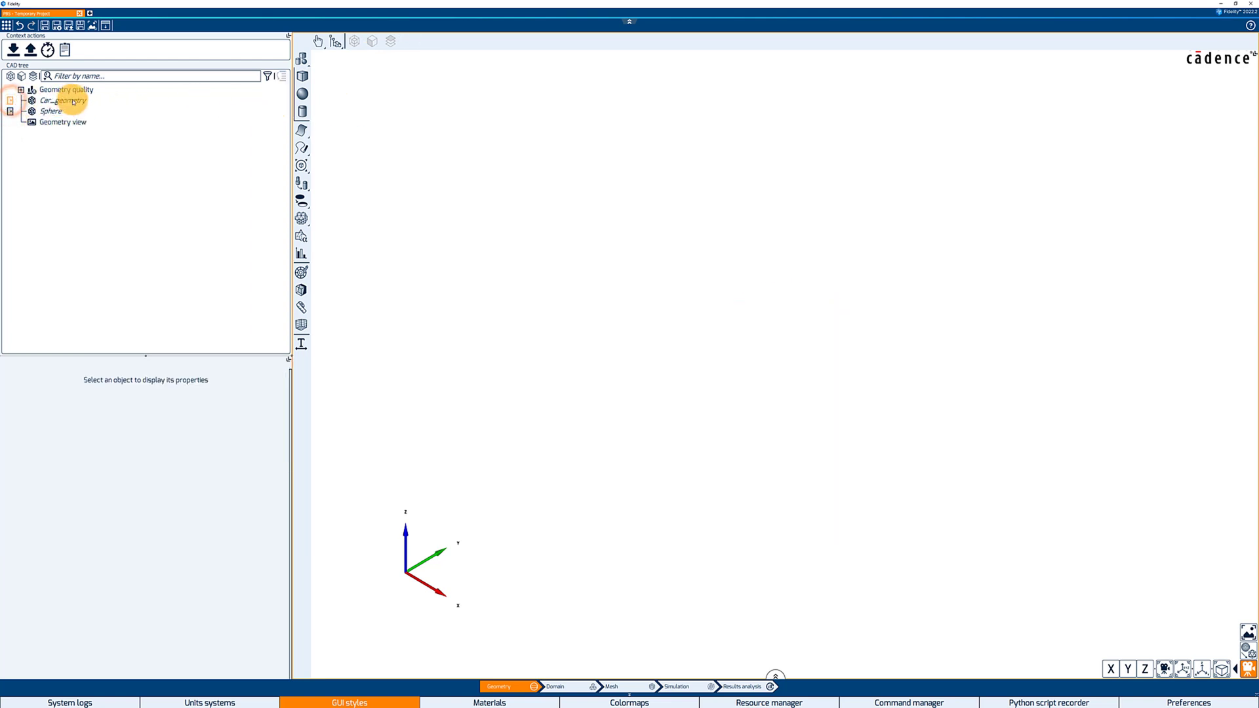
double_click(72, 99)
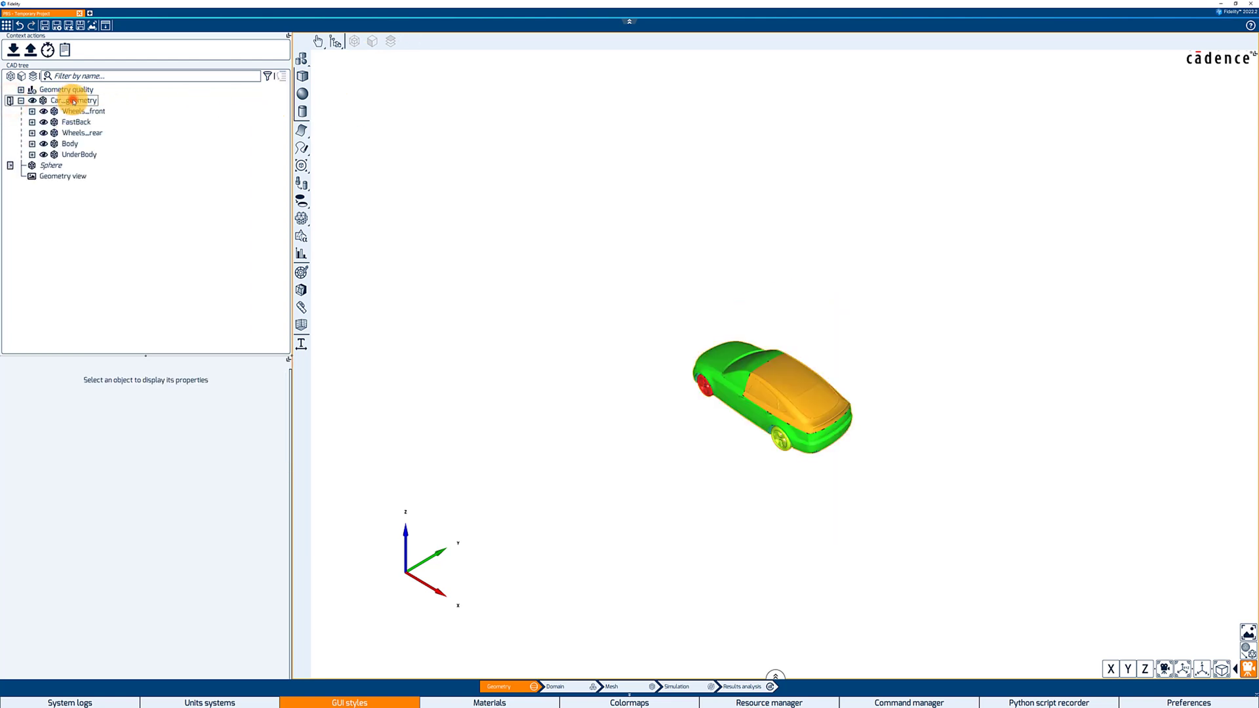
Add a cube enclosing the car and make it transparent in its rendering options
left_click(305, 76)
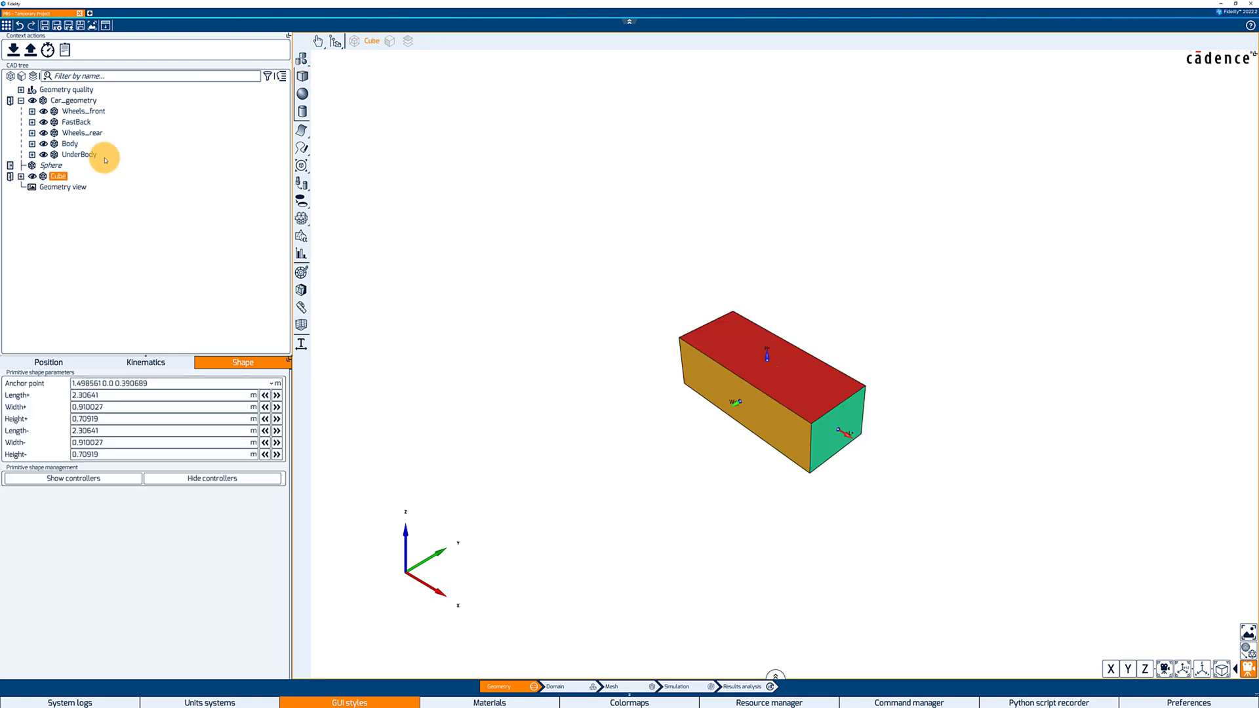
right_click(62, 175)
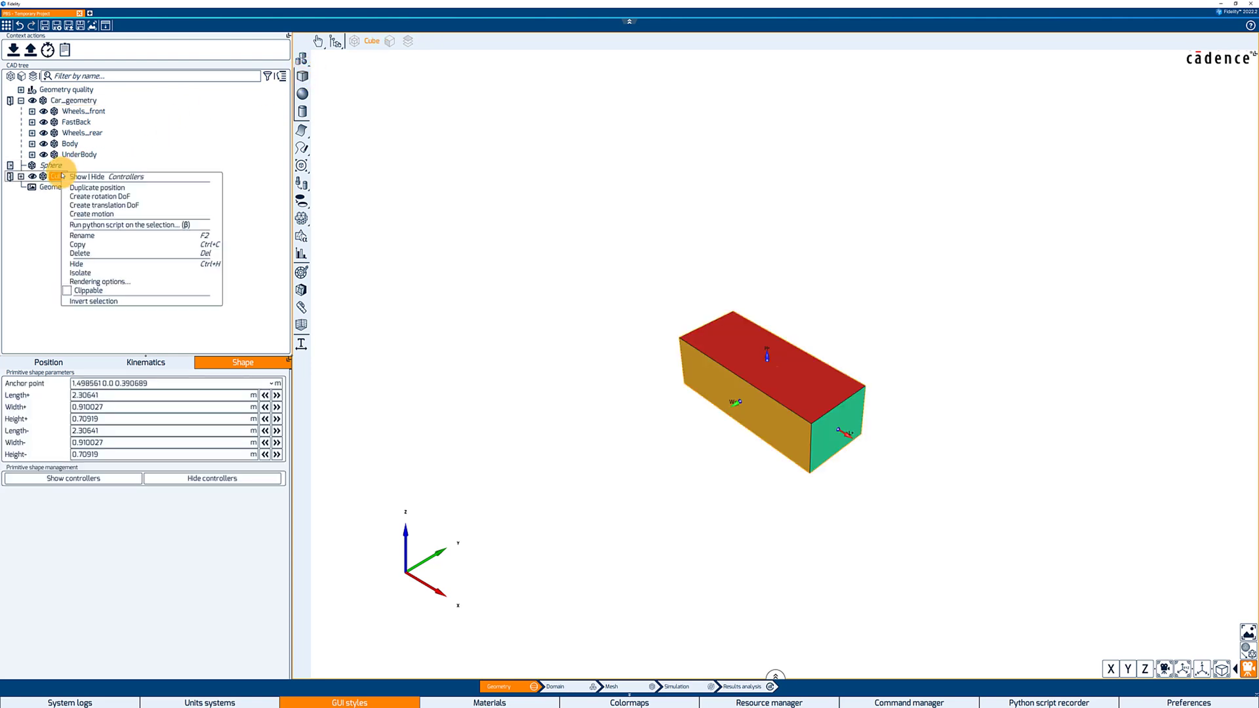
left_click(74, 281)
left_click(102, 407)
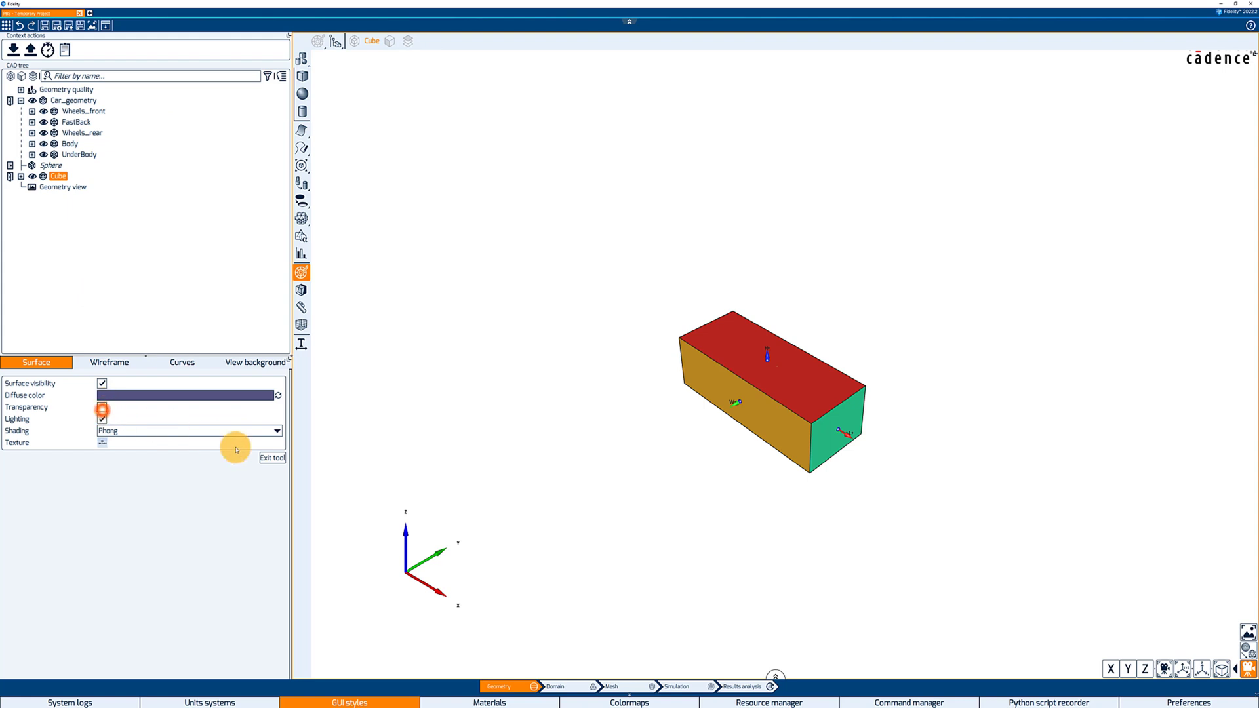
left_click(272, 458)
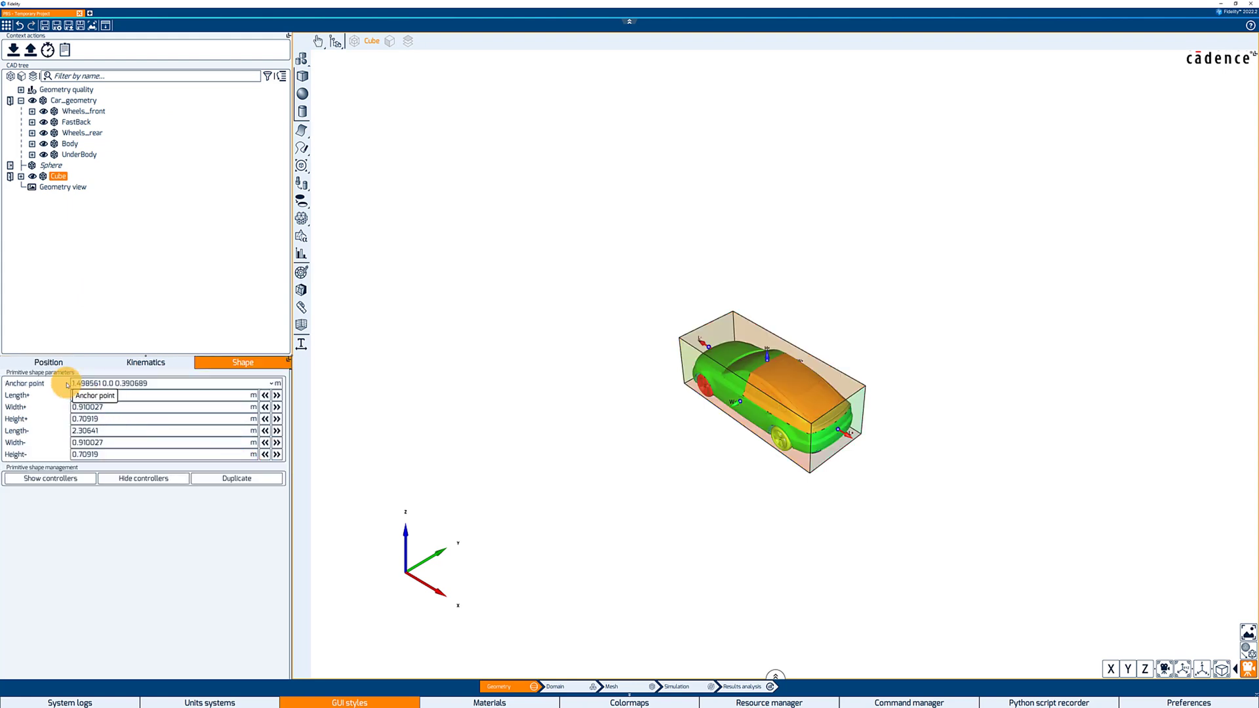
left_click(44, 362)
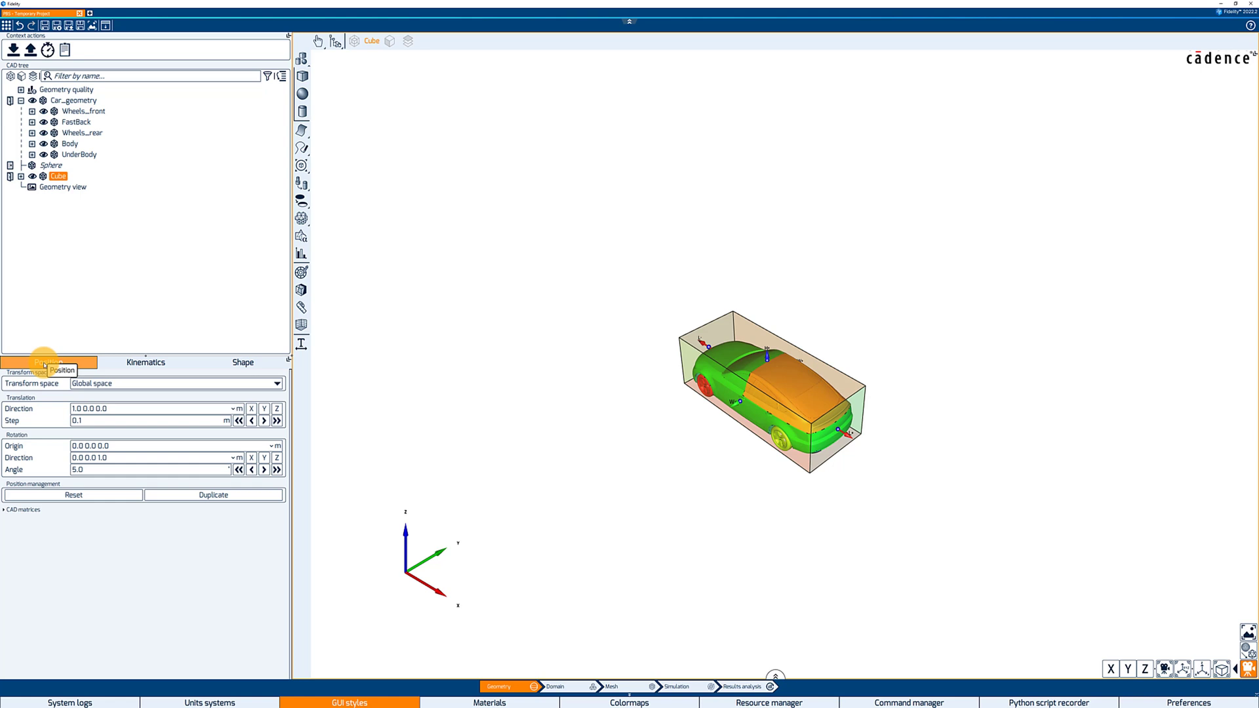
Shift the box along X and rotate it two steps about the Z axis
left_click(279, 422)
left_click(264, 470)
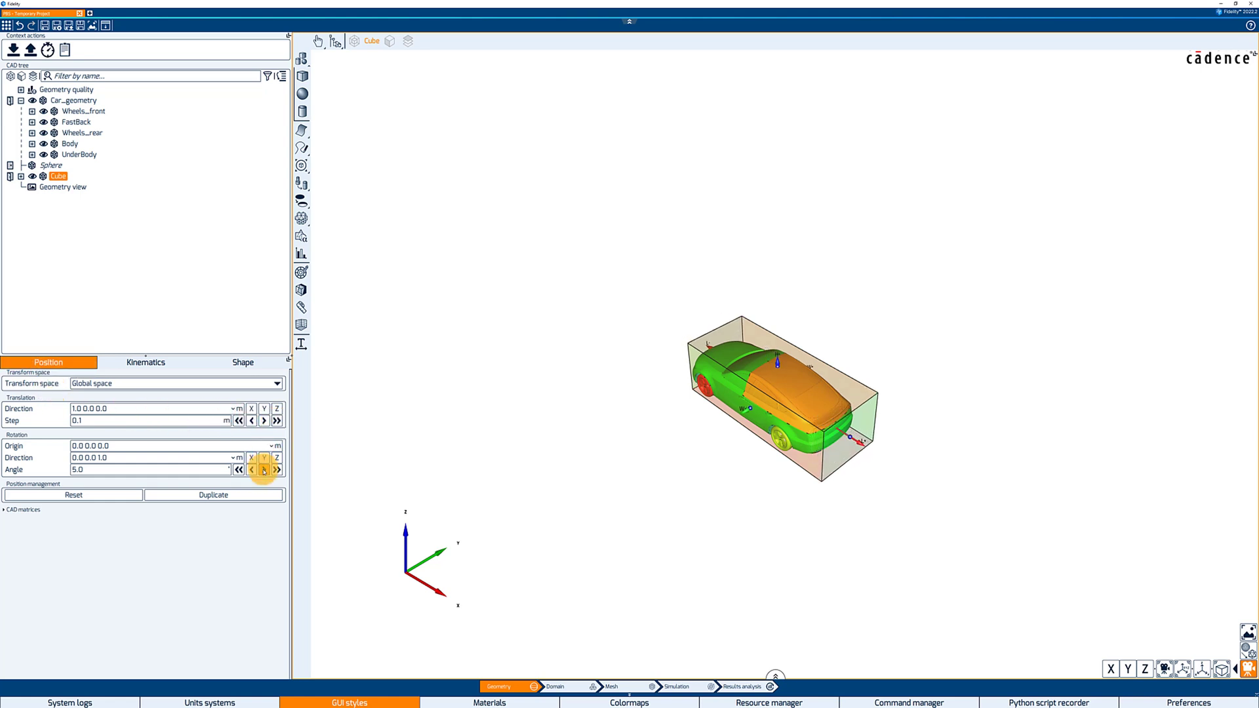
left_click(264, 470)
left_click(264, 470)
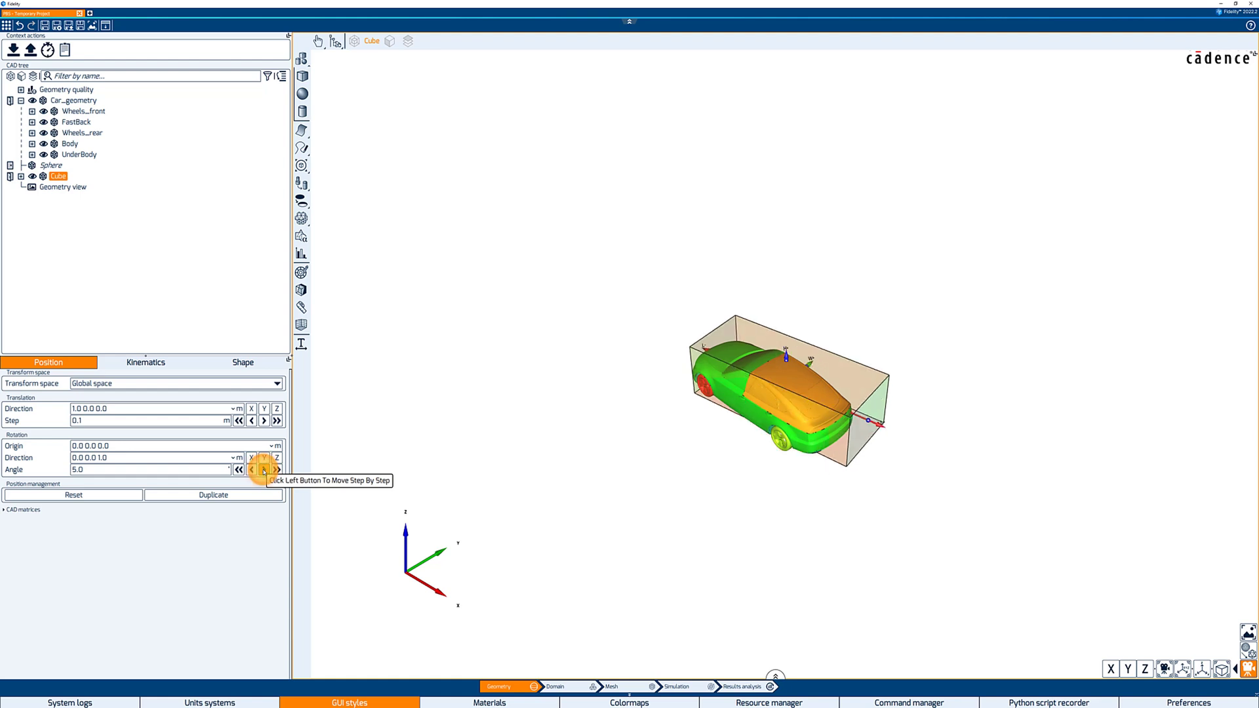
Set the box's Width- and Width+ to 5.0, then stretch its length and height outward
left_click(238, 364)
left_click(88, 443)
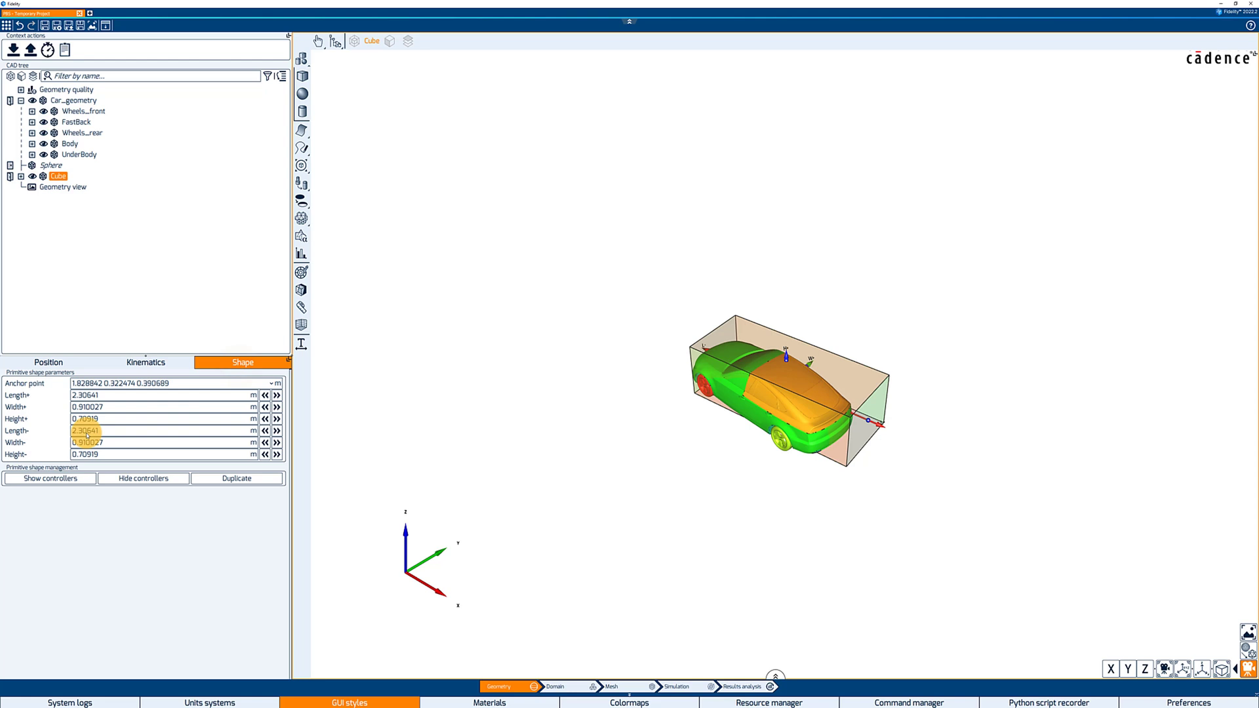
type("5.0")
key("Return")
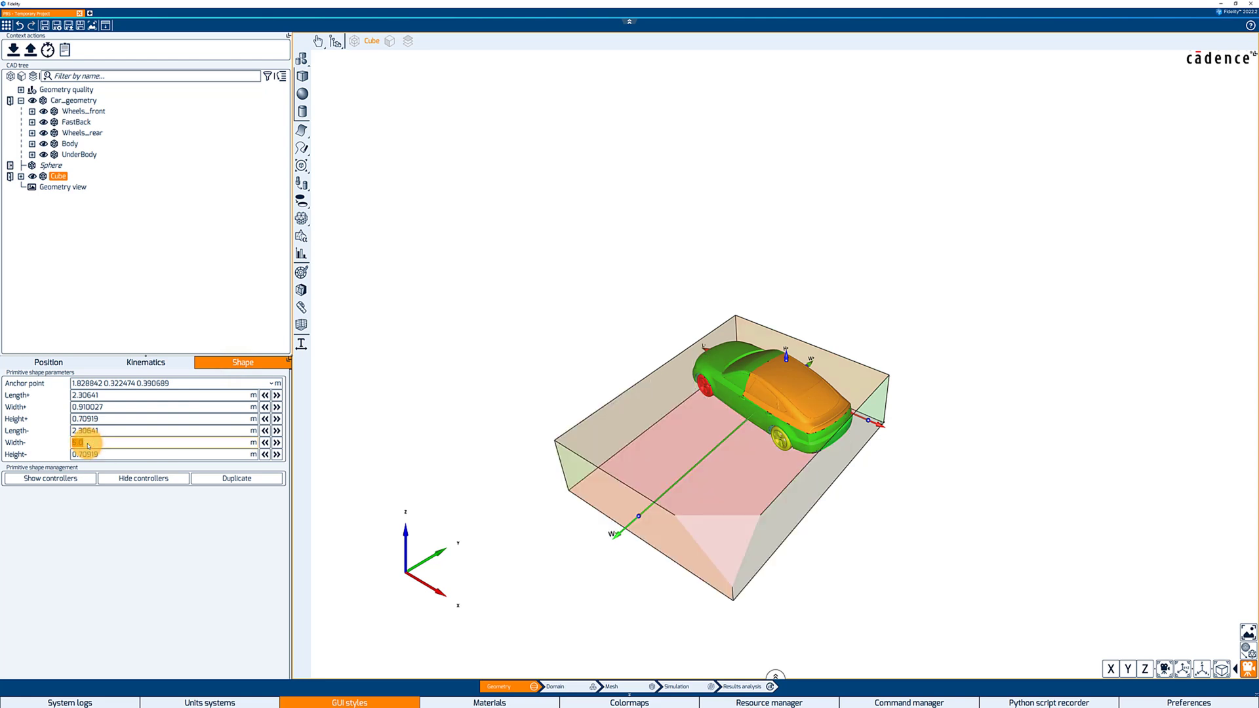
left_click(82, 407)
type("5.0")
key("Return")
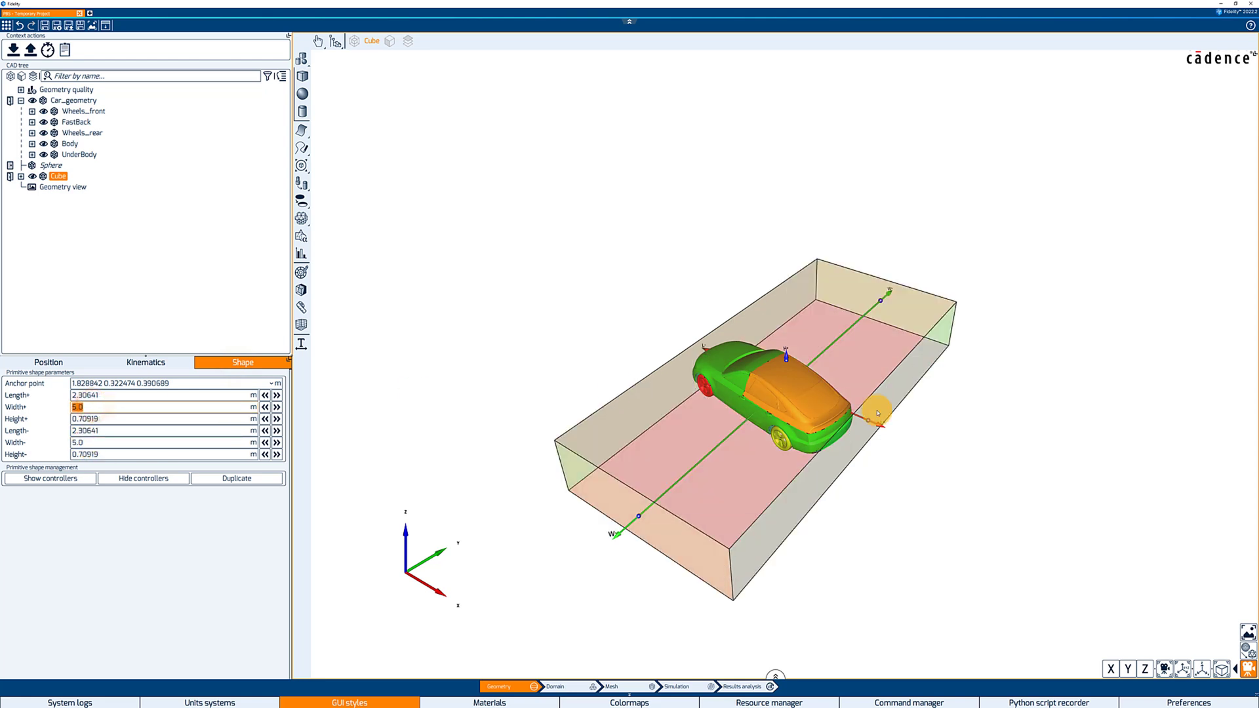
left_click_drag(879, 413, 1000, 477)
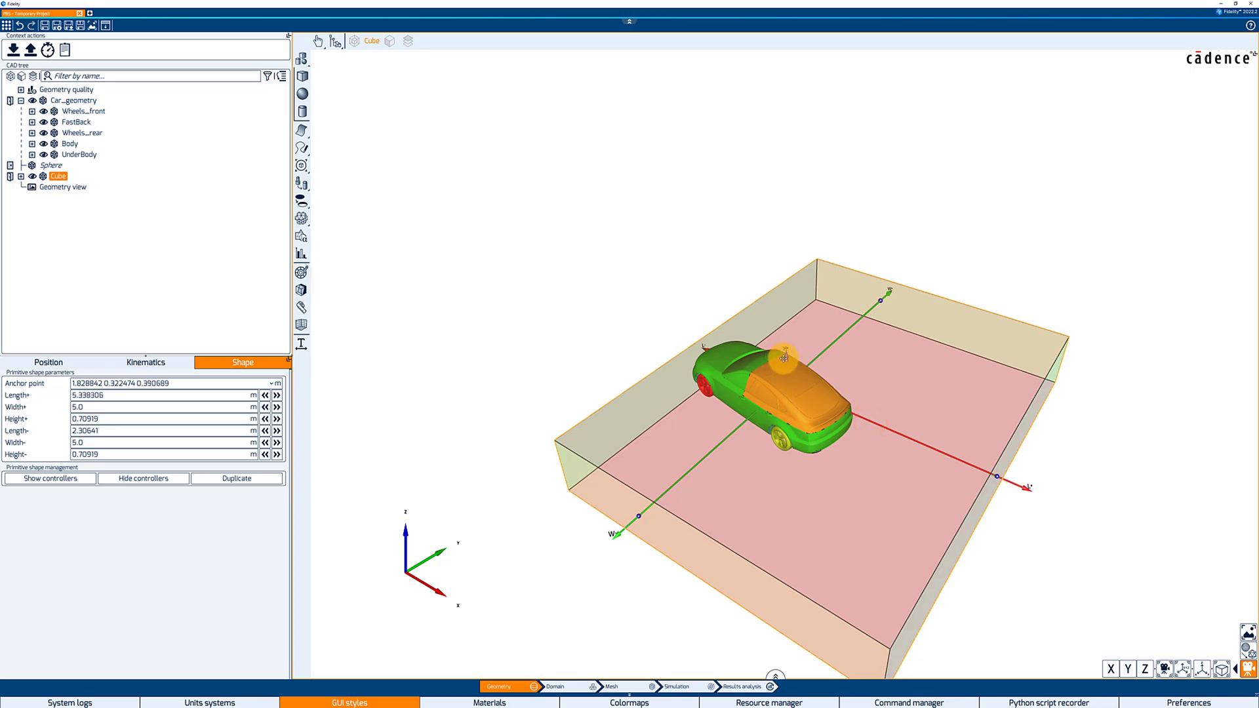
left_click_drag(784, 358, 773, 262)
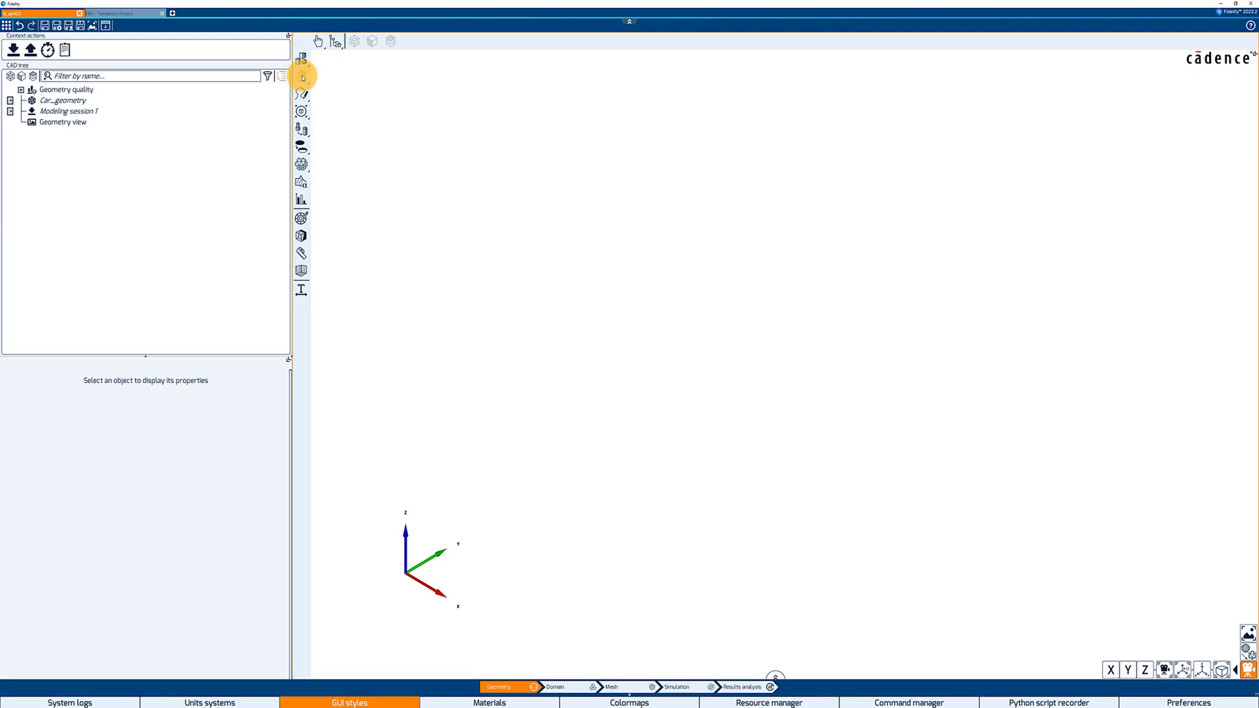
Add a plane primitive and hide it, then create Plane 2 over the selected Car_geometry
left_click(303, 78)
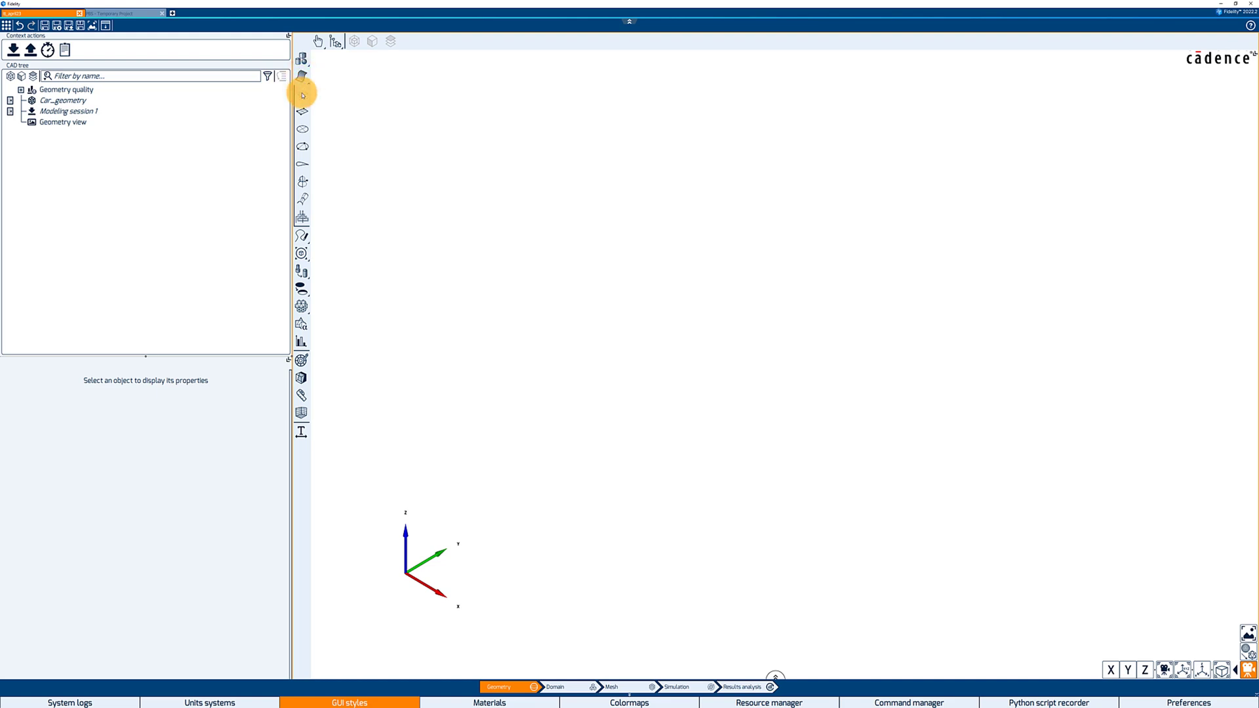
left_click(302, 94)
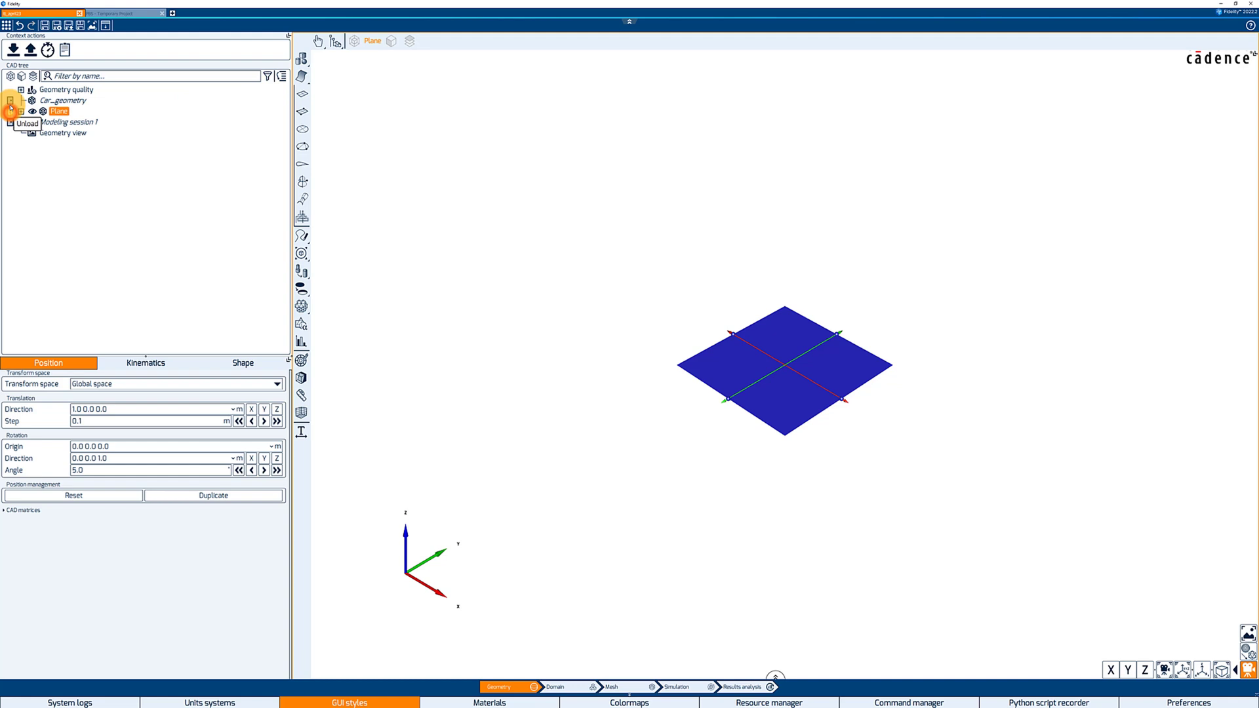
left_click(9, 112)
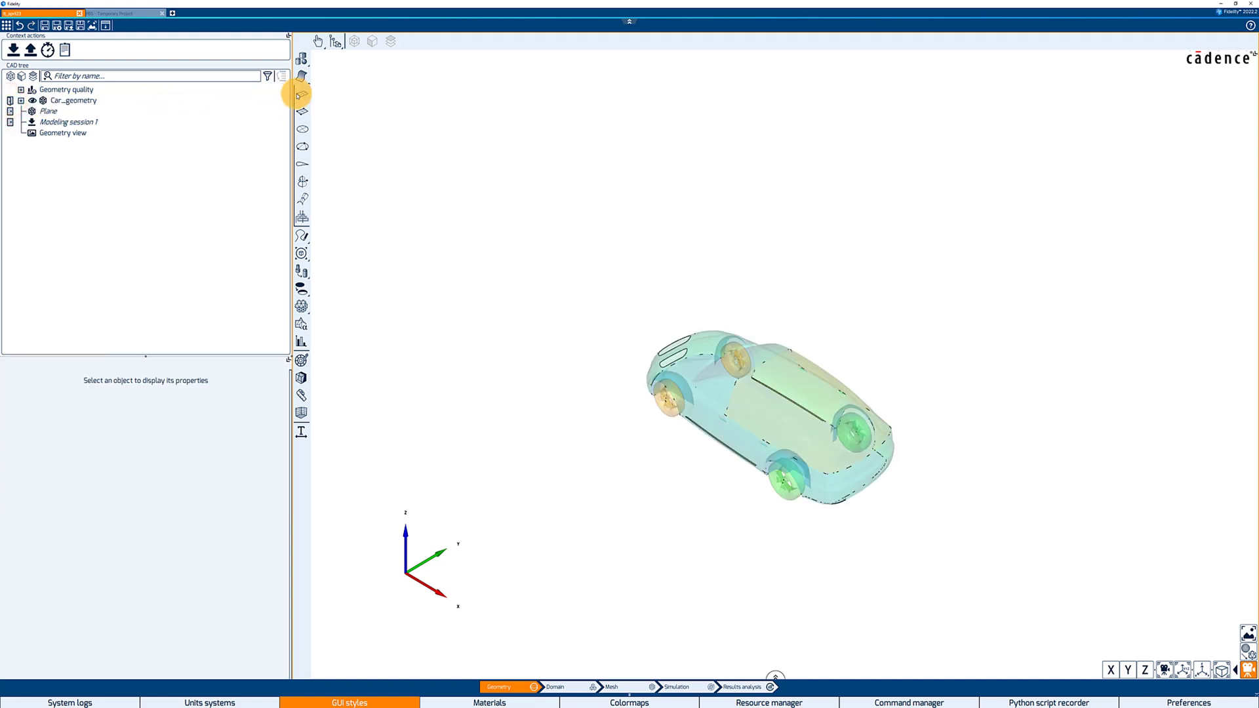
left_click(85, 100)
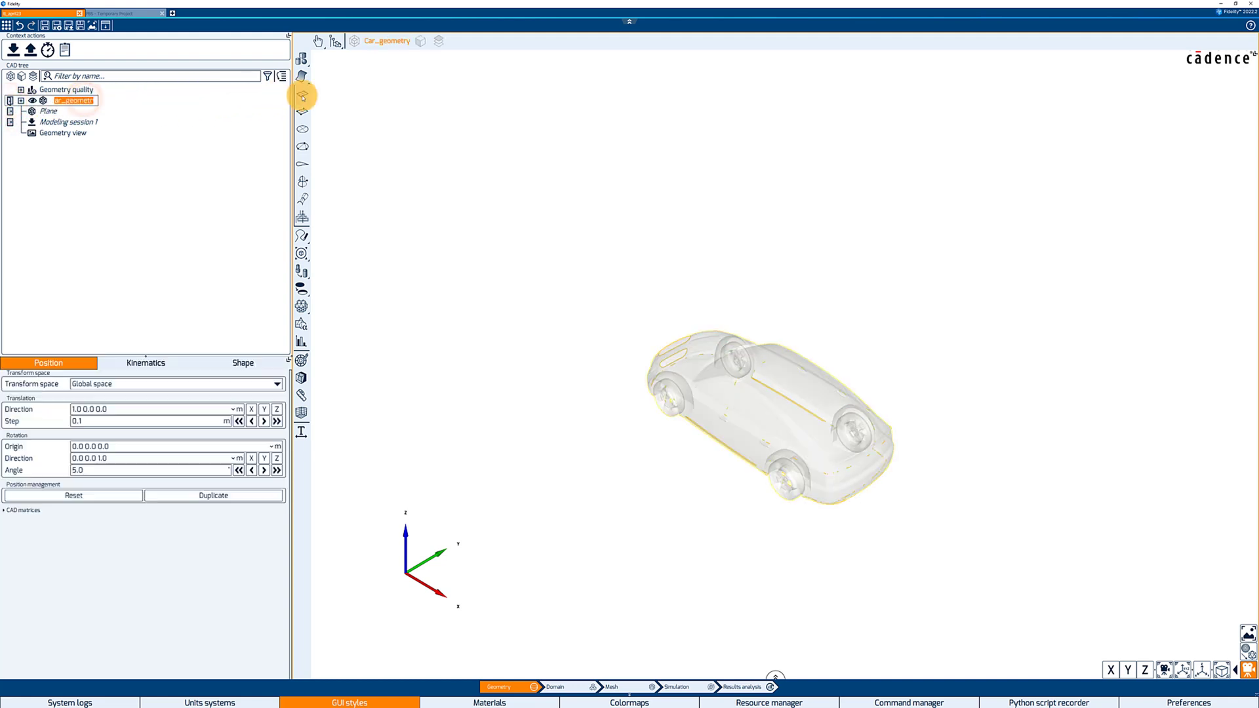
left_click(303, 97)
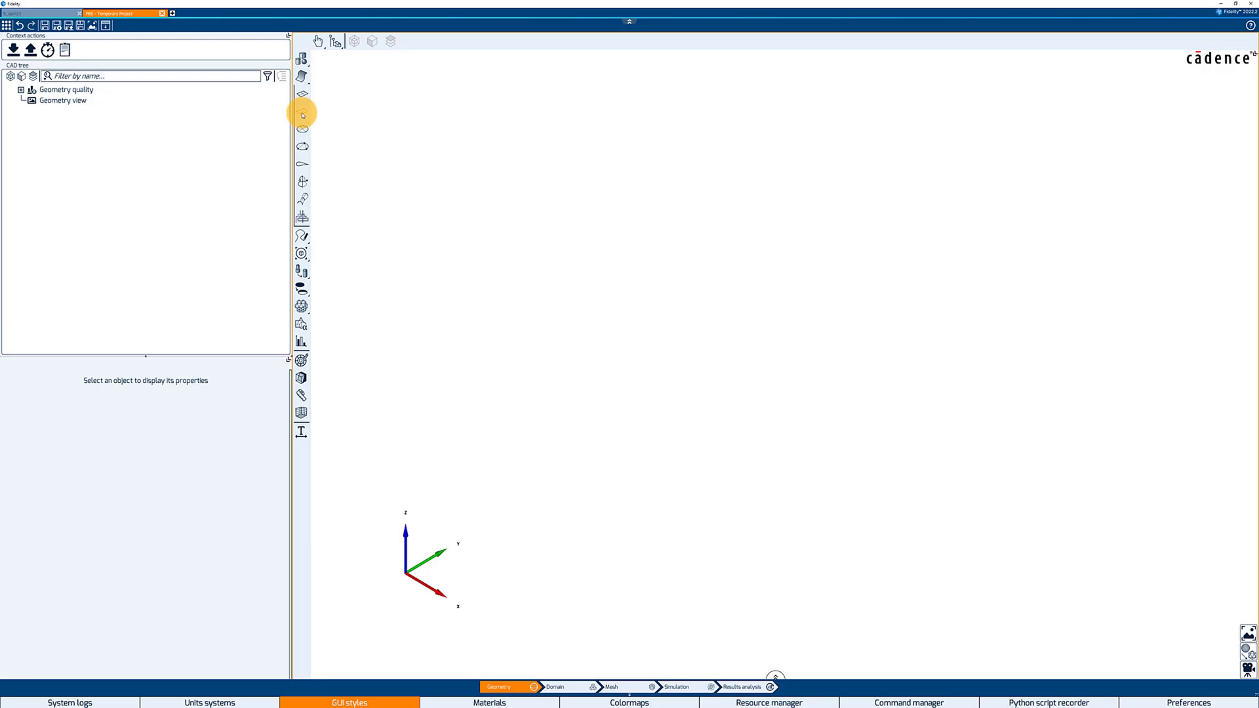
Draw a square plane by picking three corner points in the empty scene
left_click(303, 110)
left_click(497, 172)
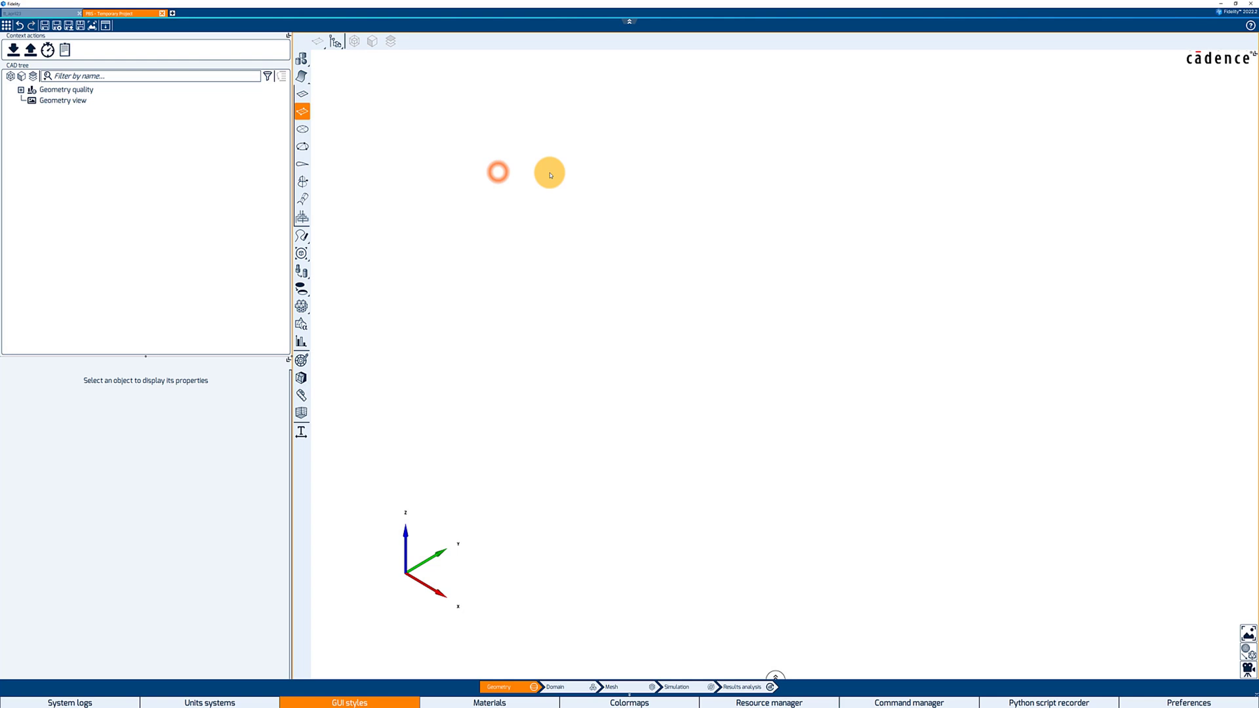
left_click(602, 215)
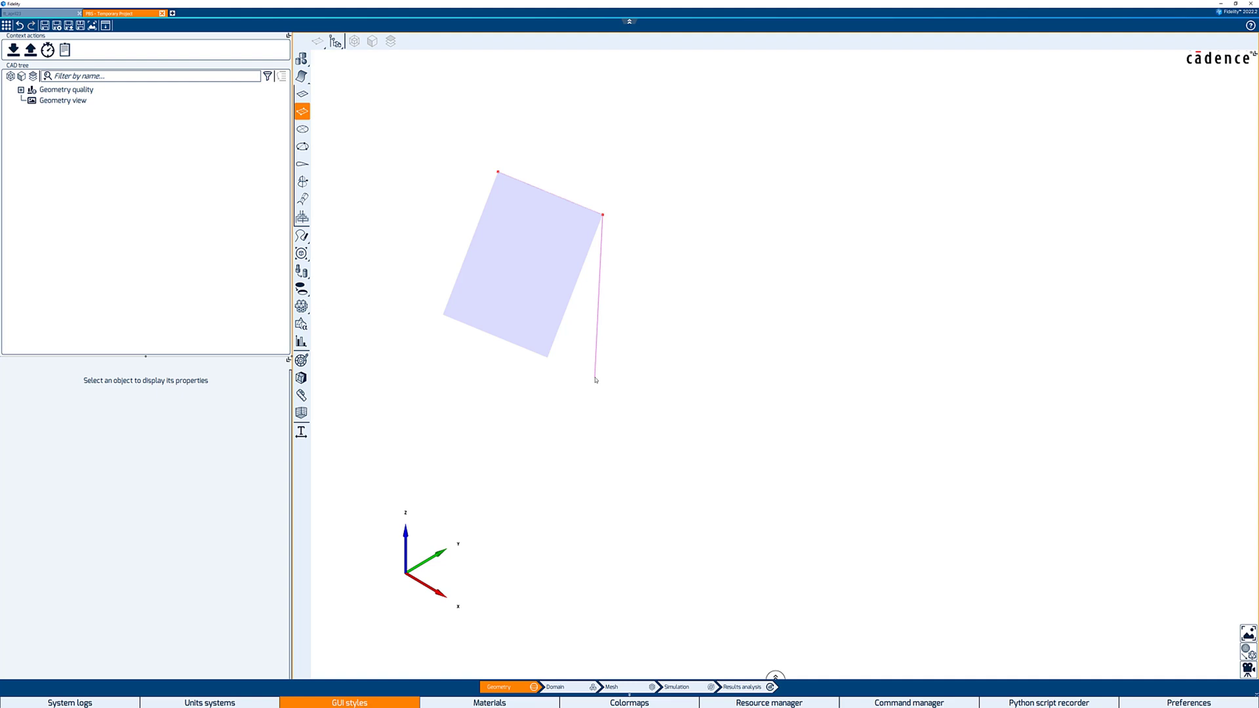
left_click(596, 379)
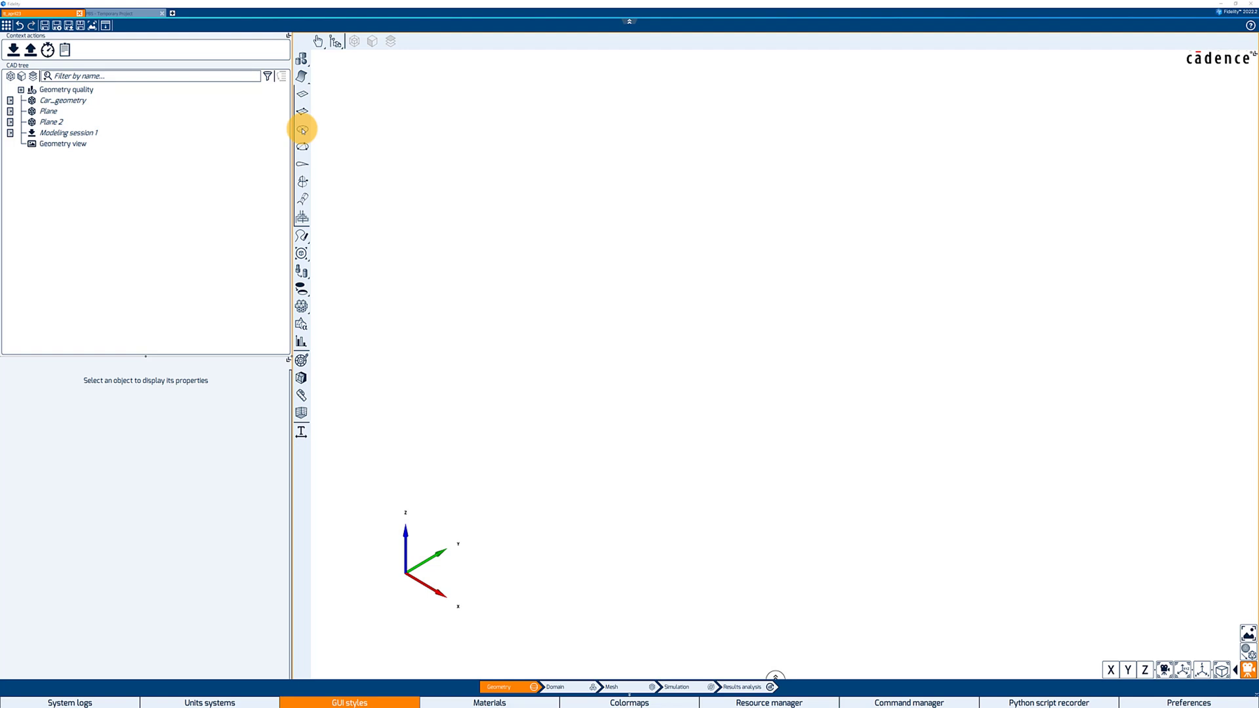
Create a Disc primitive and hide it from the scene
left_click(303, 130)
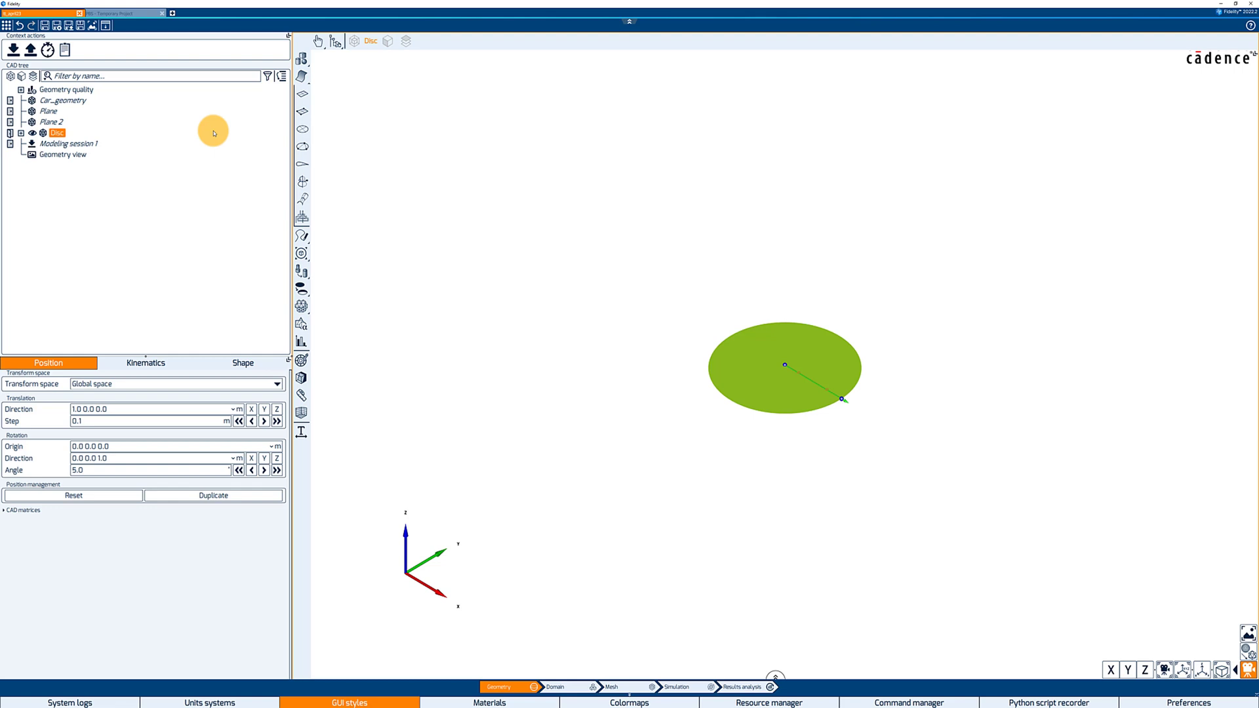
left_click(10, 133)
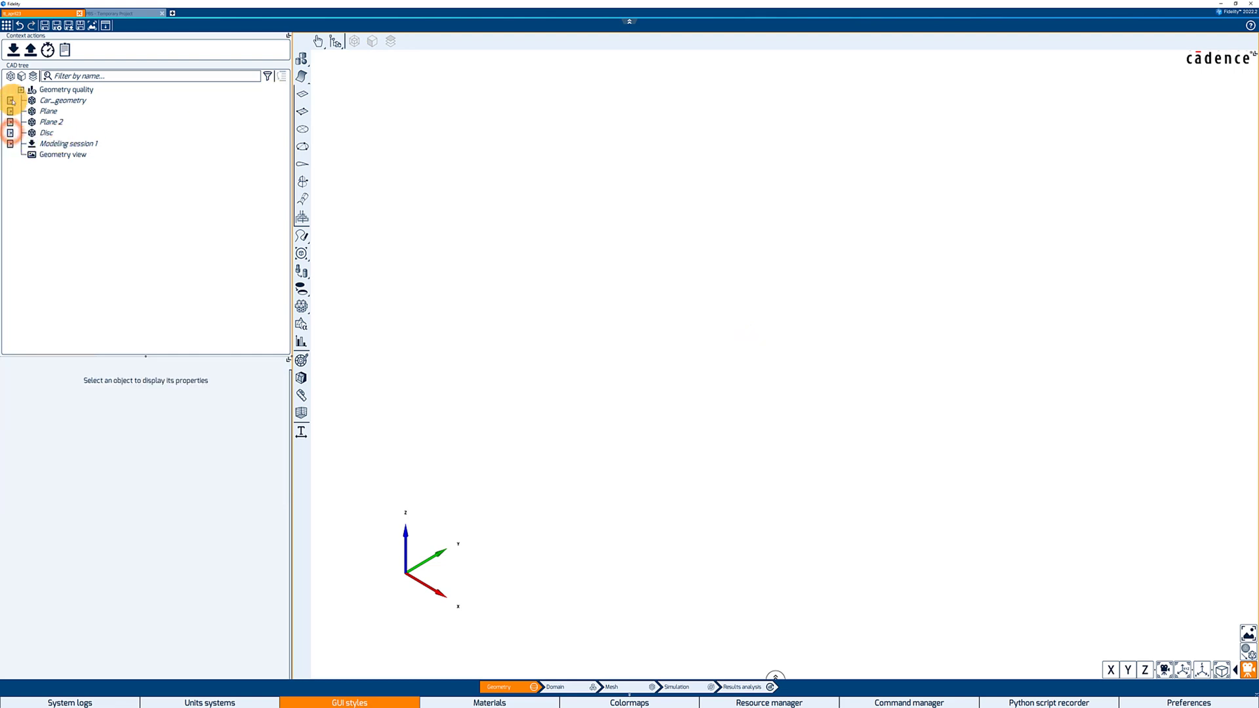
Show Car_geometry again and add a disc cutting across the car
left_click(55, 100)
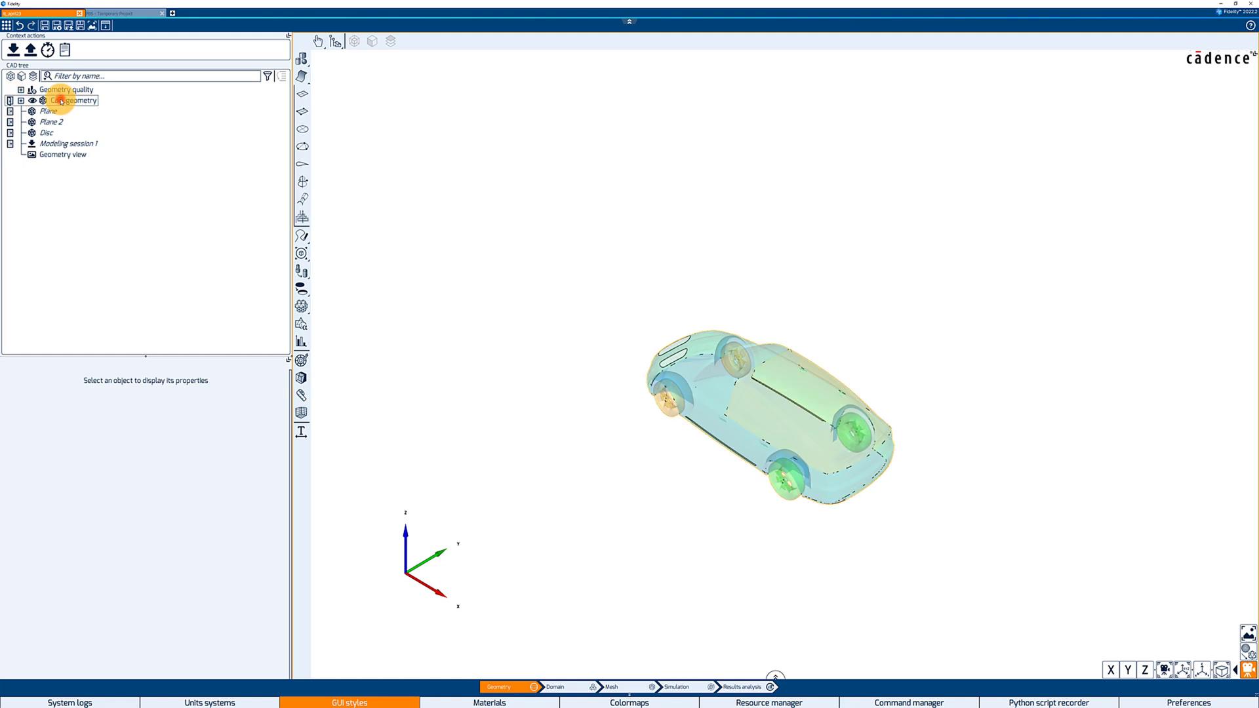
left_click(304, 131)
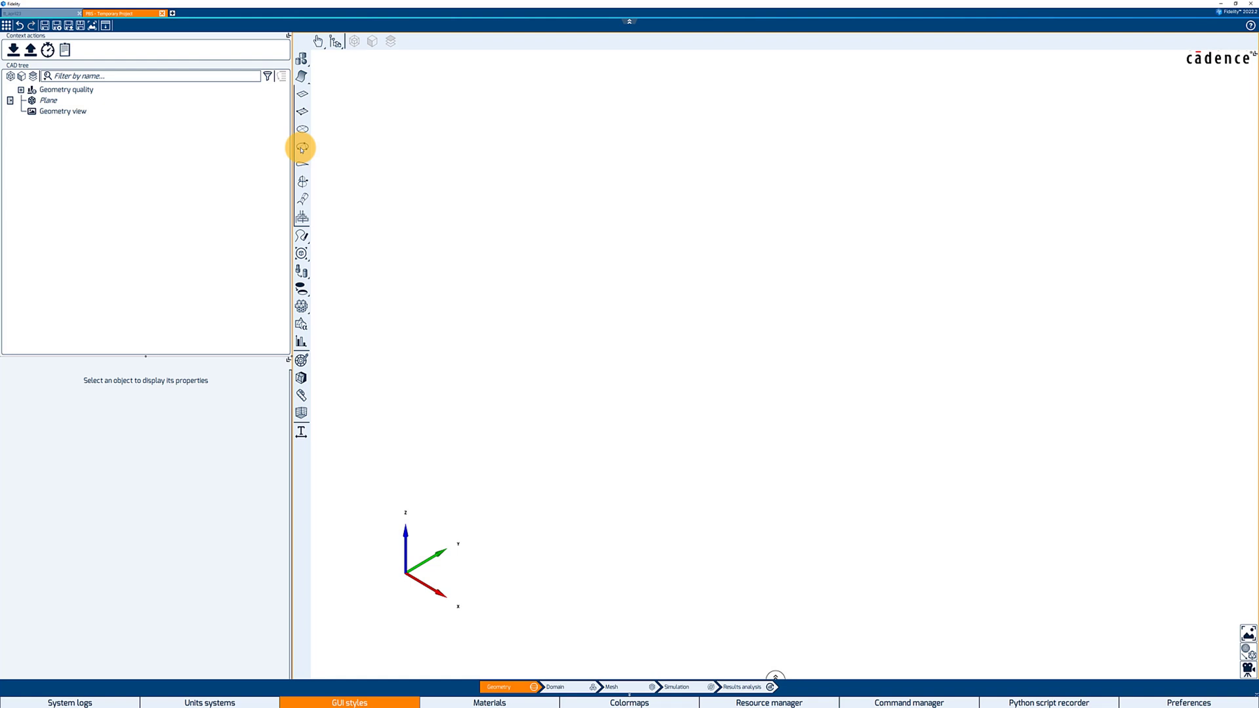
Create a disc from three points picked in the viewport
left_click(301, 147)
left_click(591, 234)
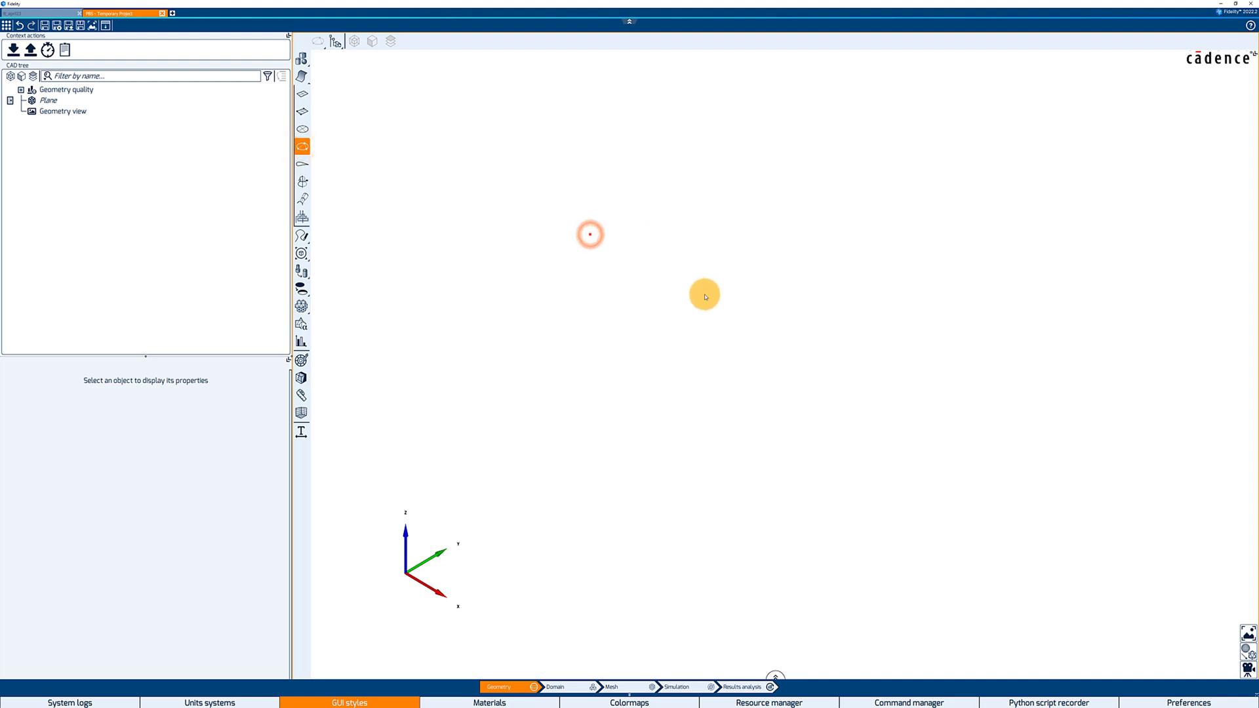
left_click(705, 295)
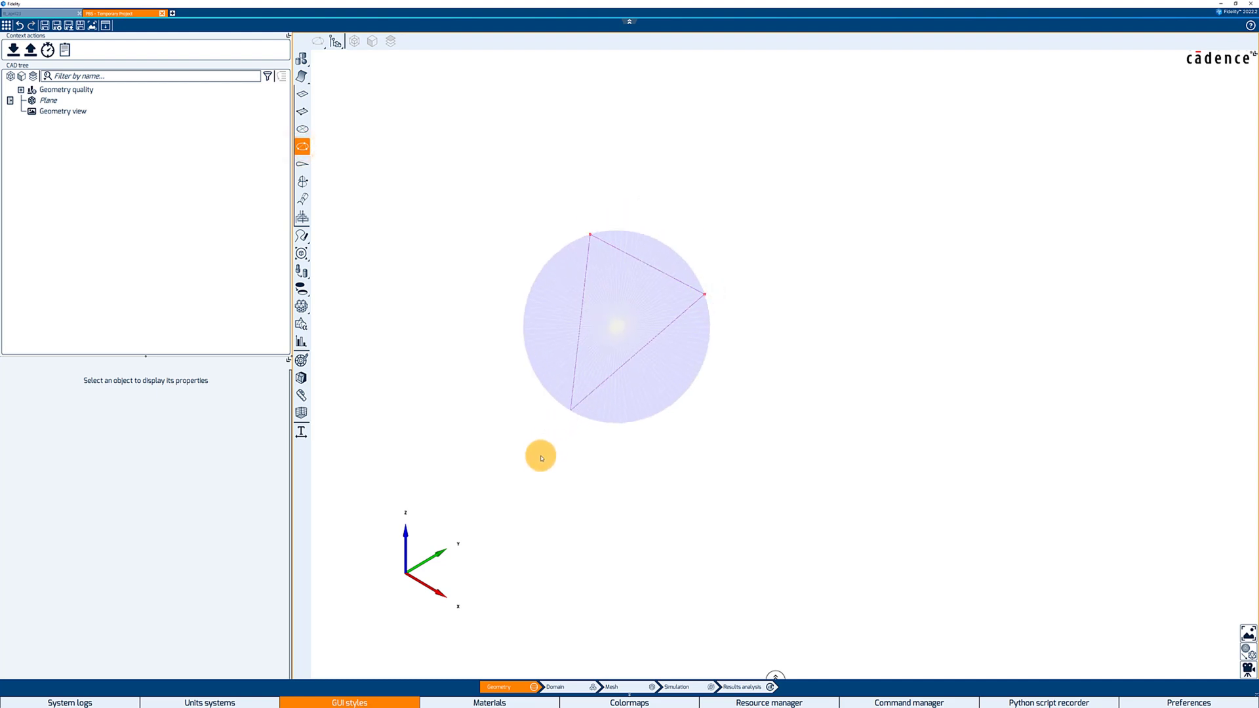
left_click(522, 485)
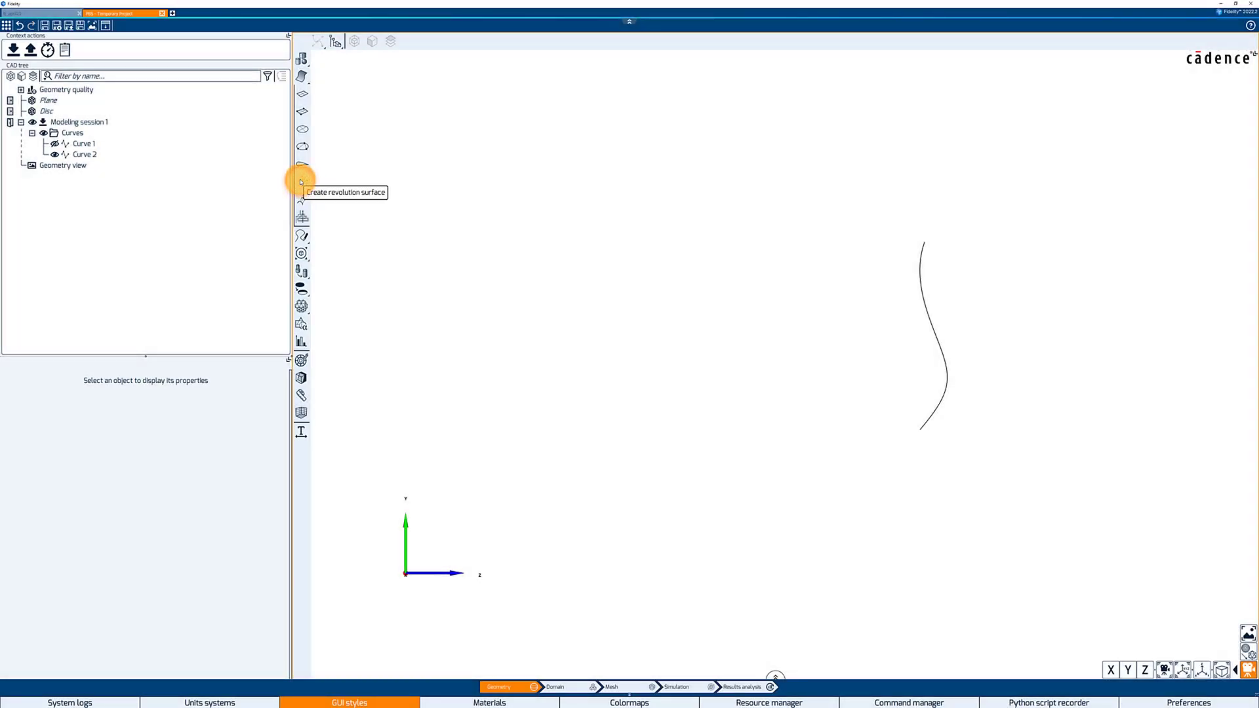
Revolve Curve 2 about the Y axis at 45°, then again through a full 360°
left_click(301, 184)
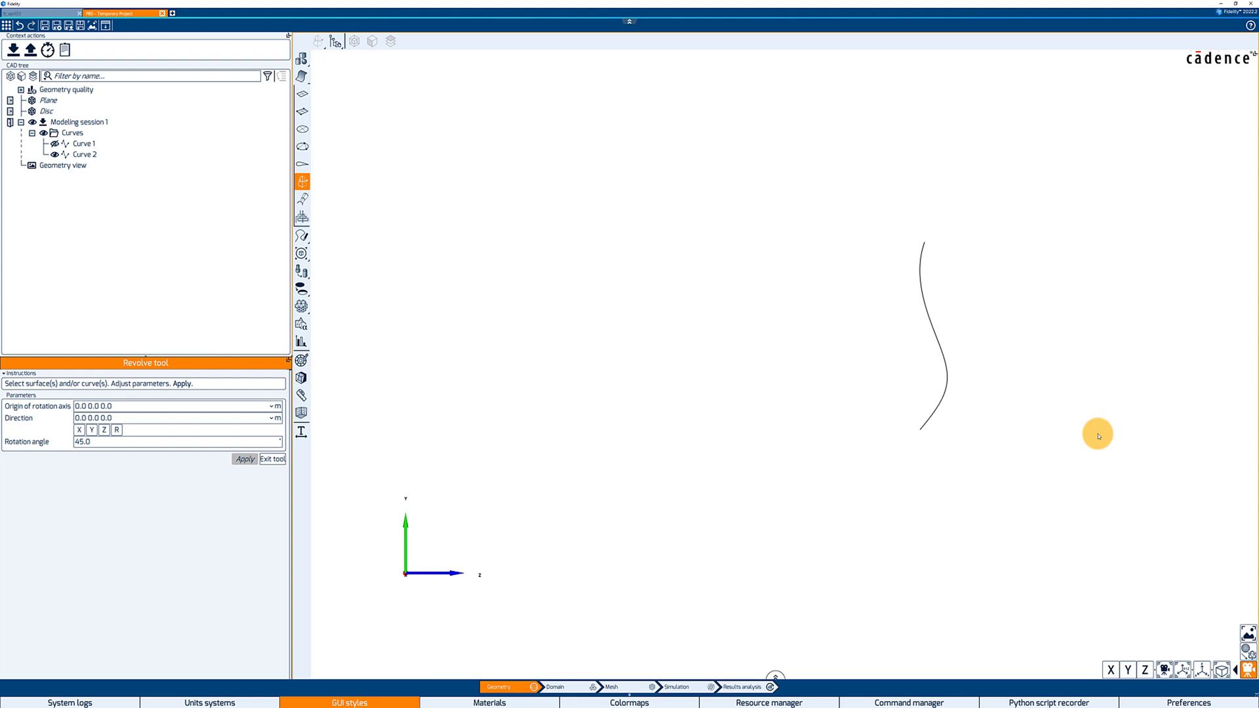
left_click(942, 397)
left_click(103, 430)
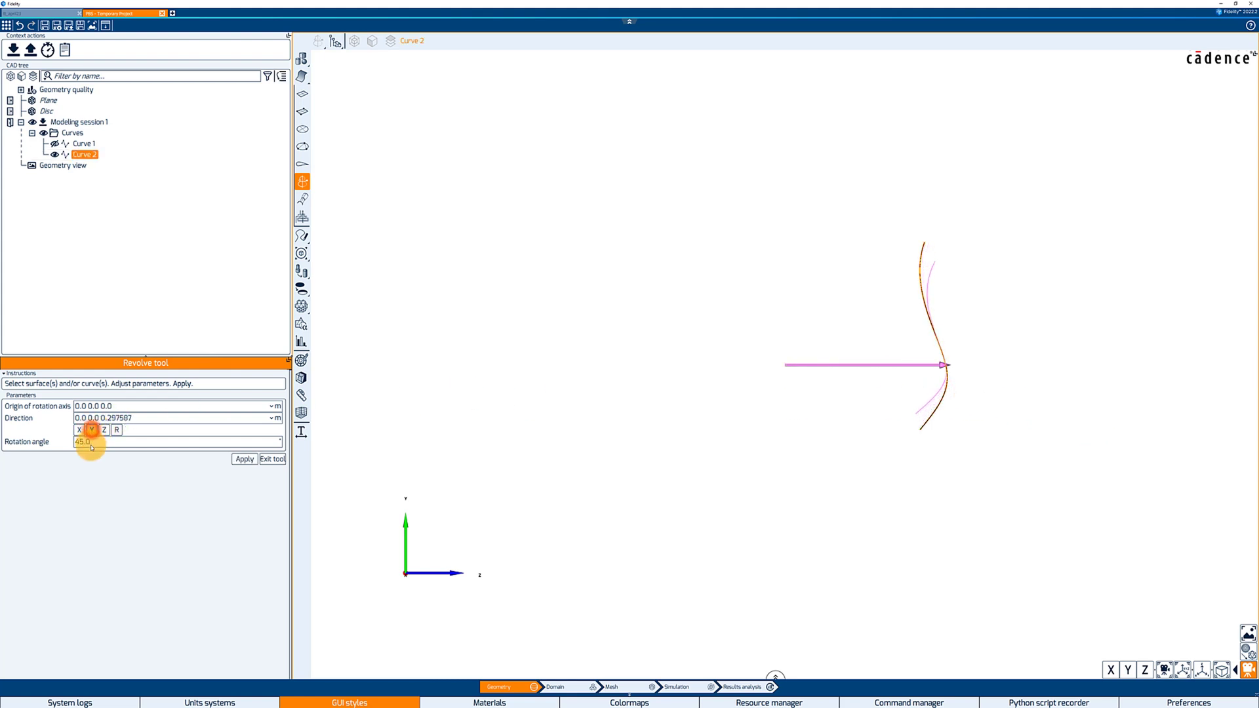
left_click(92, 430)
double_click(95, 443)
key("Return")
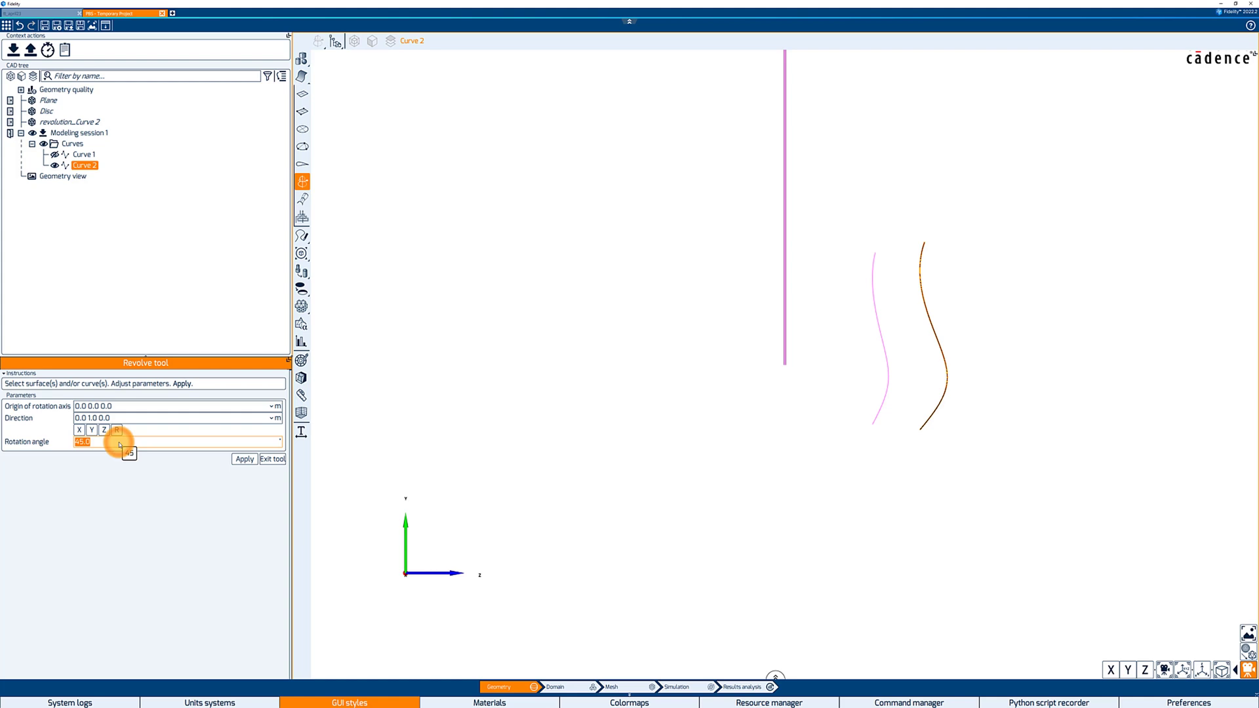
type("360")
left_click(244, 459)
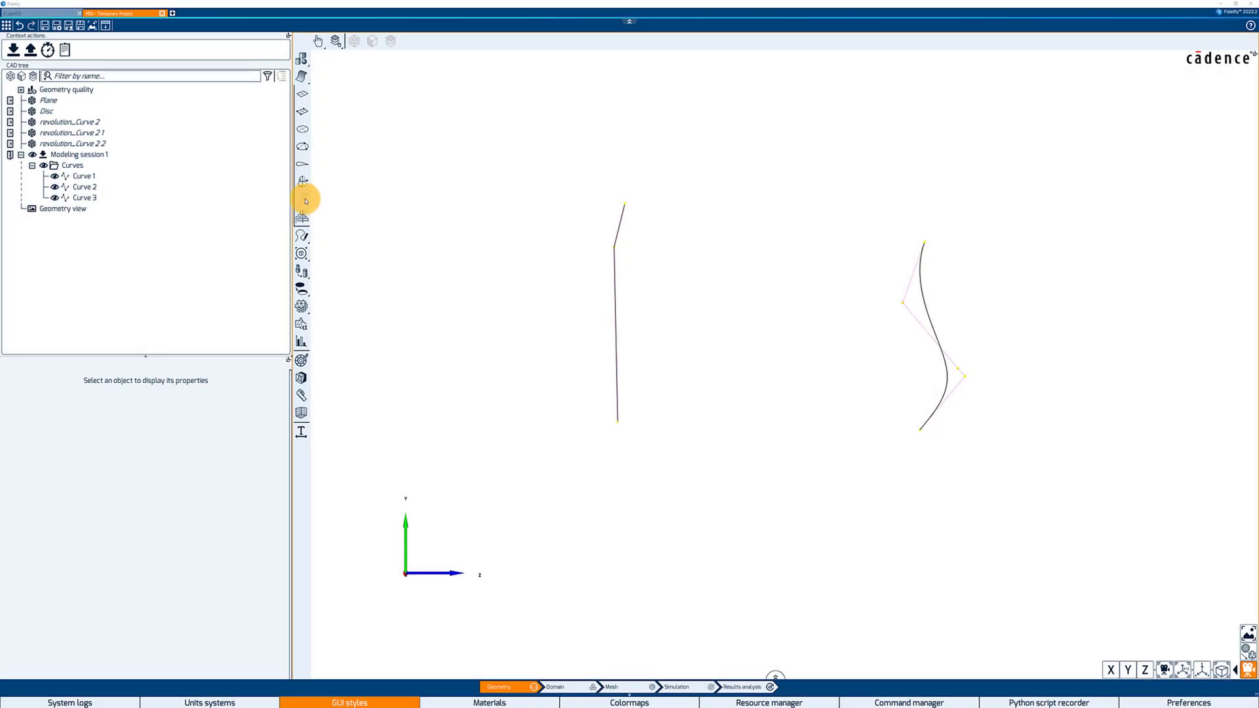
In the loft tool, define Curve 3 and Curve 1 as one composite profile
left_click(305, 200)
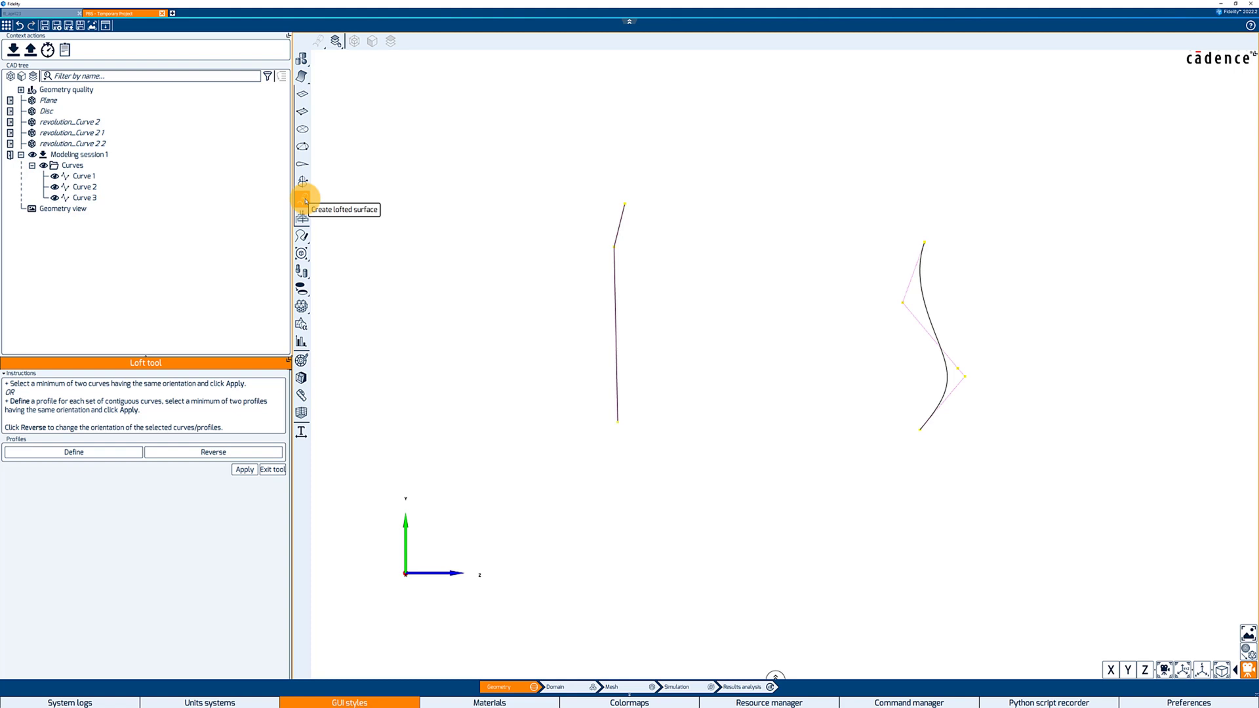
left_click(619, 227)
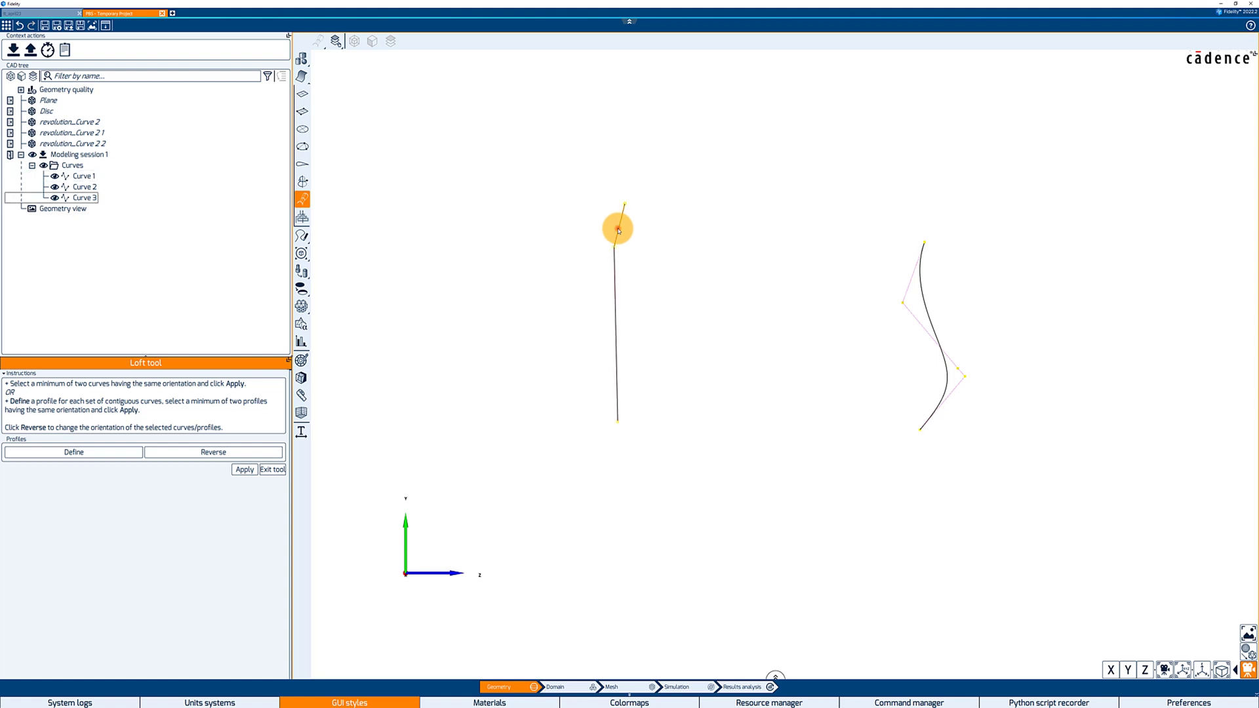
left_click(614, 269, "ctrl")
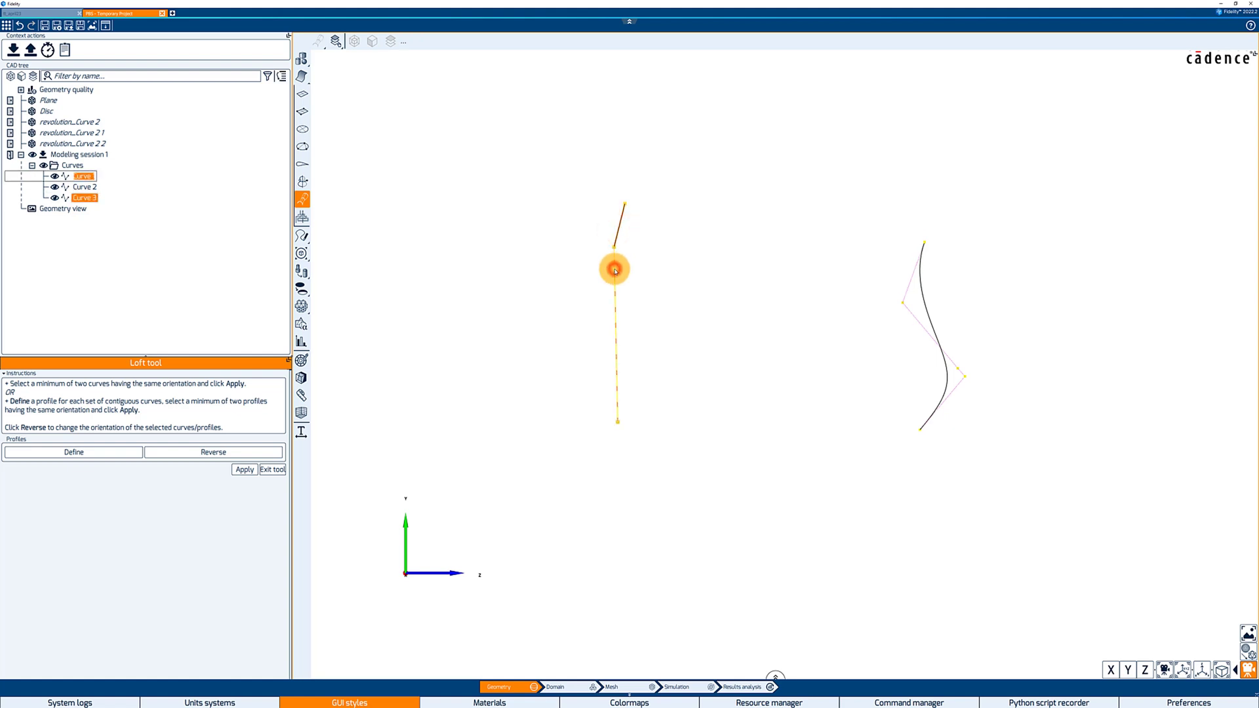
left_click(98, 455)
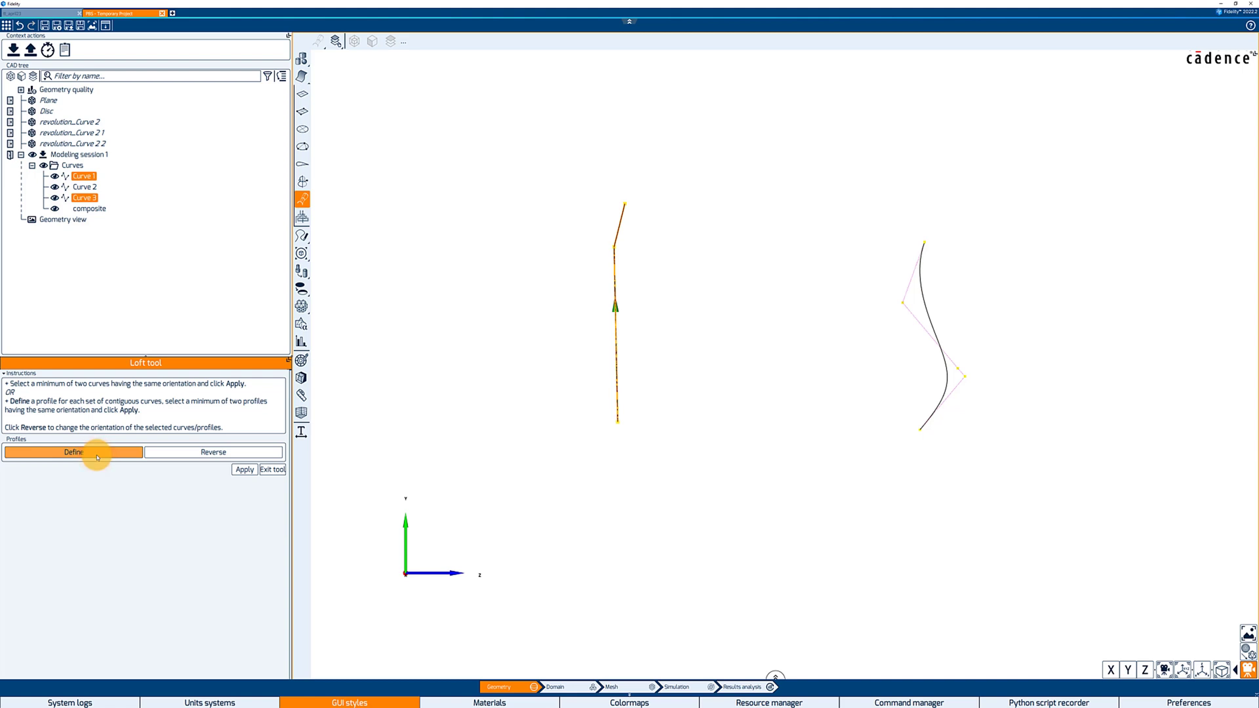
Show the orientation arrows on the right curve, Curve 2
left_click(948, 371)
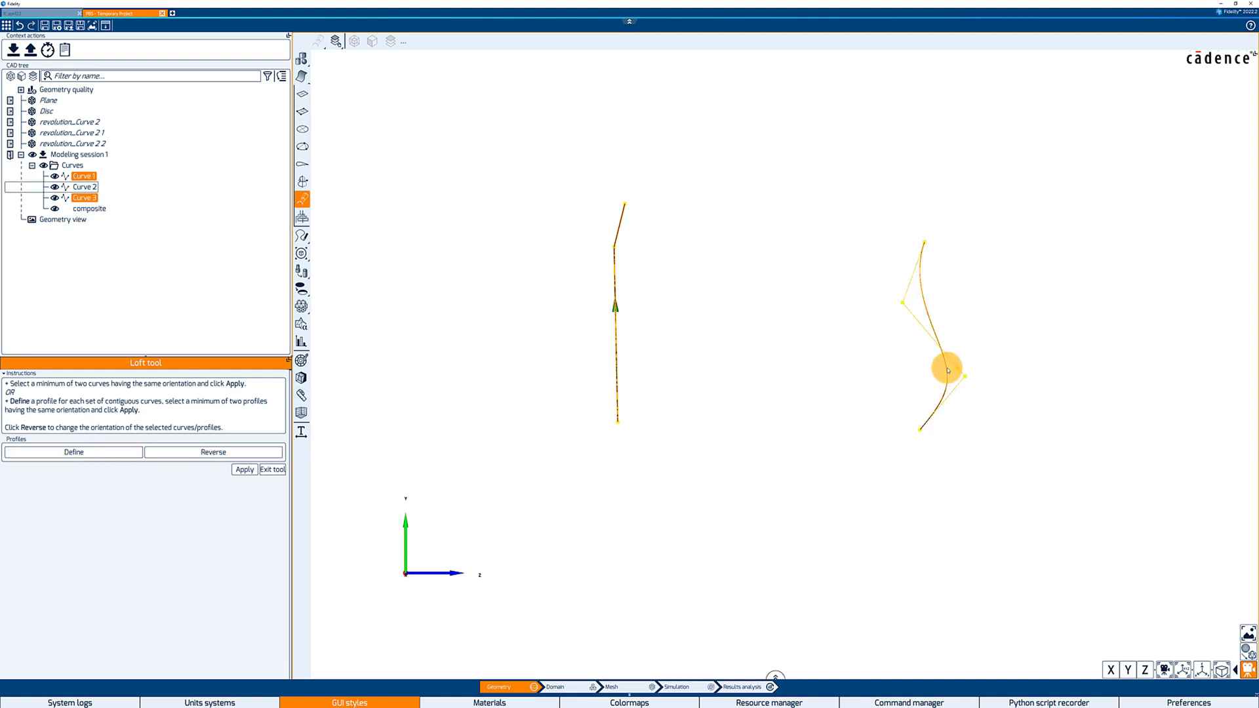
right_click(947, 370)
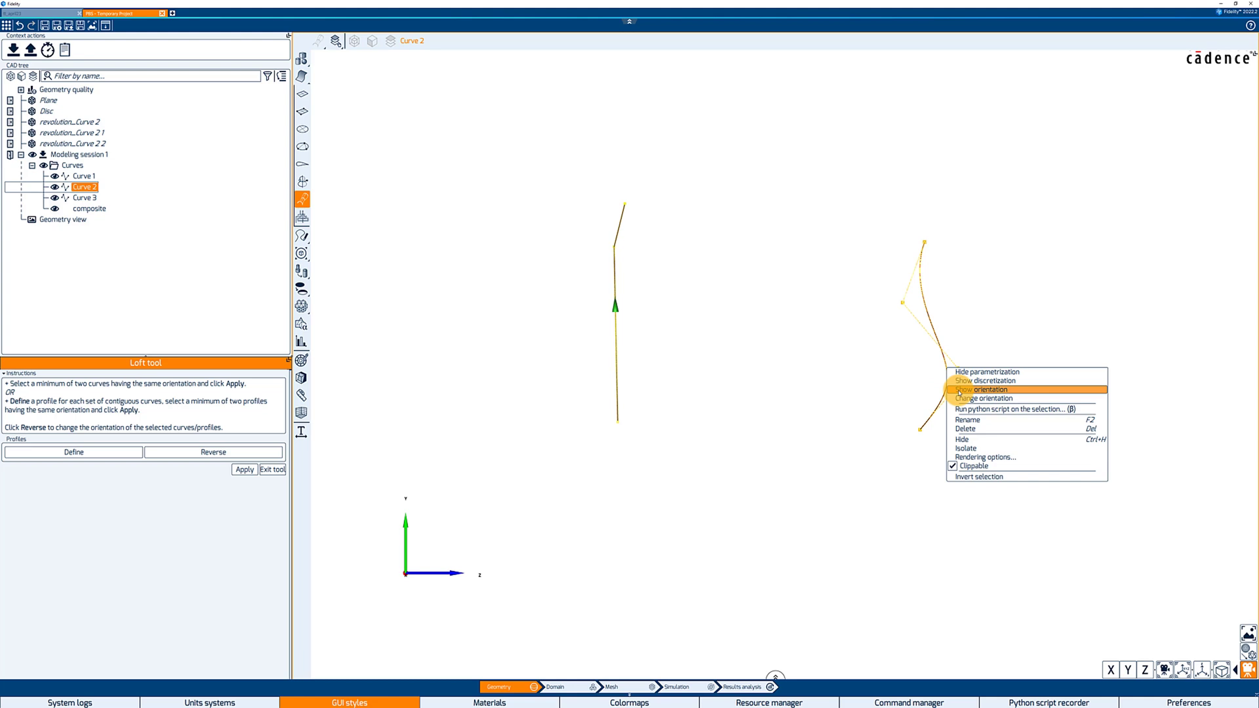
left_click(960, 392)
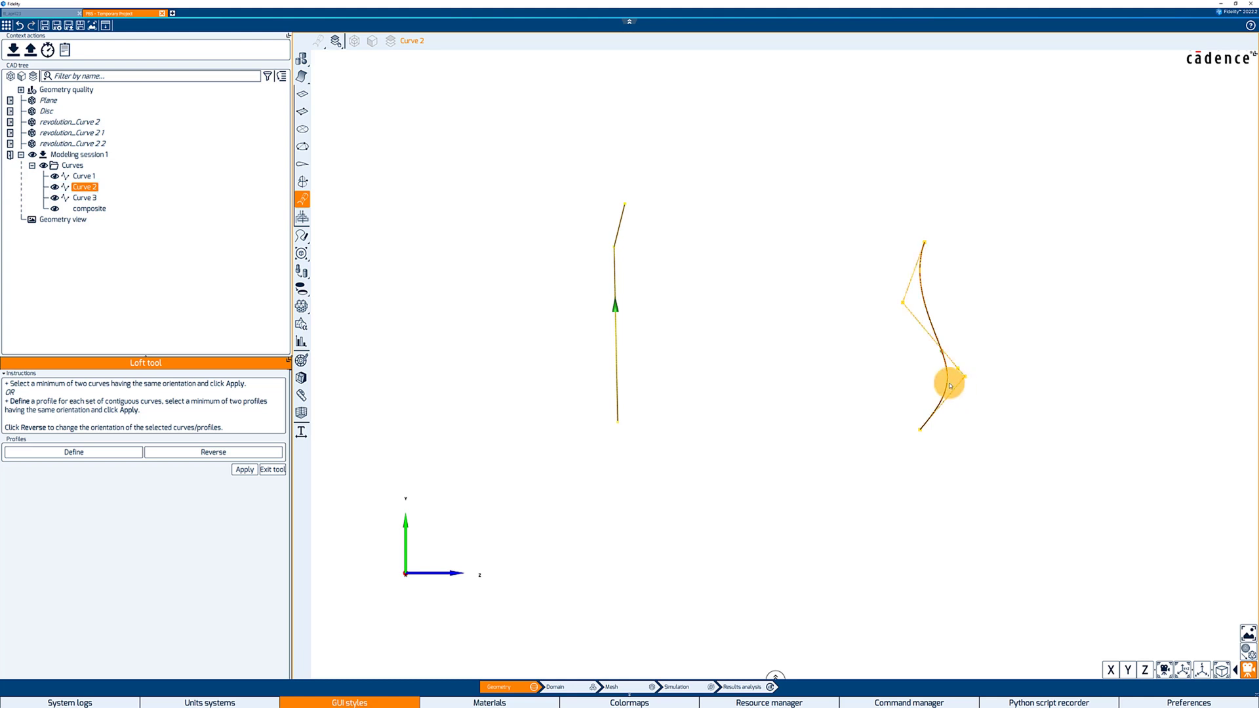
left_click(924, 381)
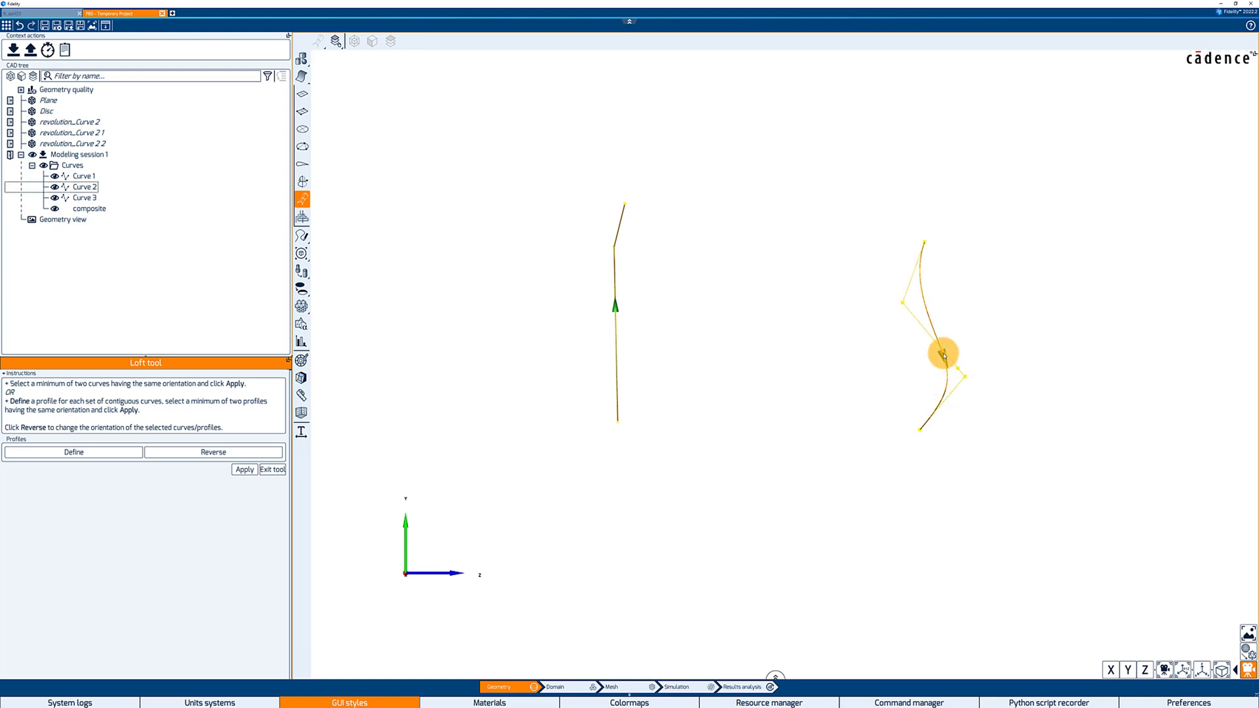
Reverse Curve 2's orientation and loft it with the left composite into loft_Curve 1 6
right_click(944, 355)
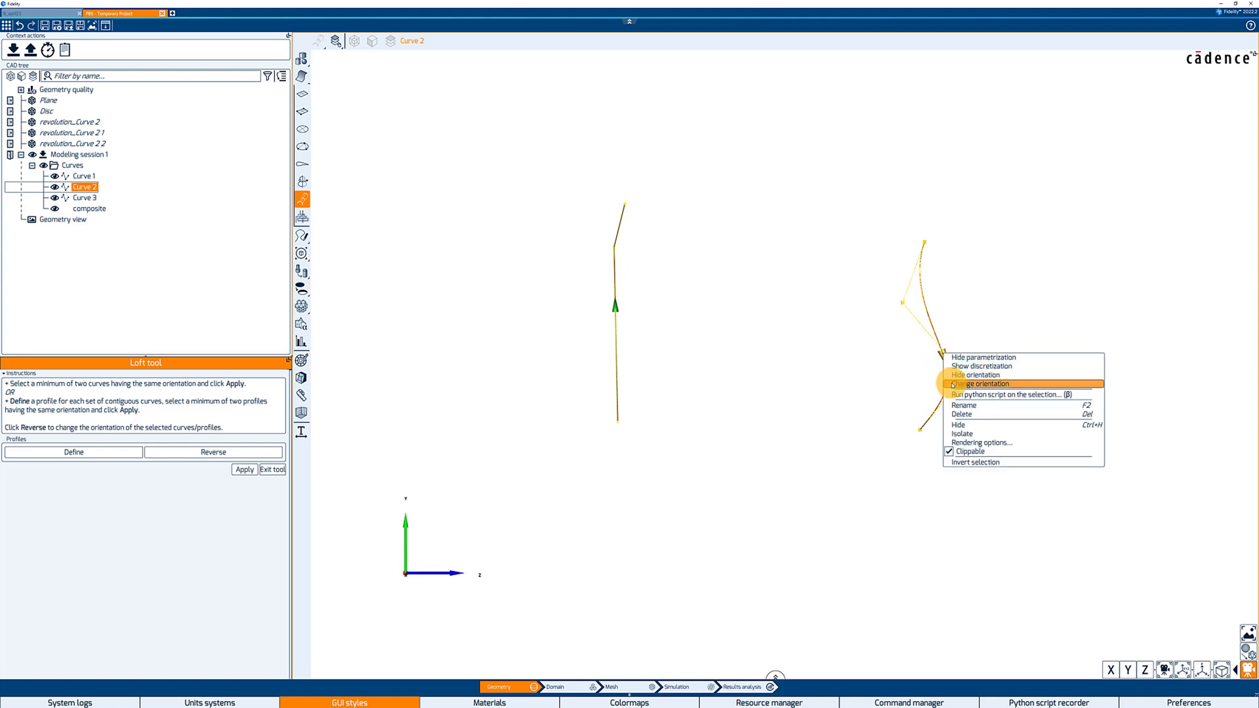
left_click(953, 385)
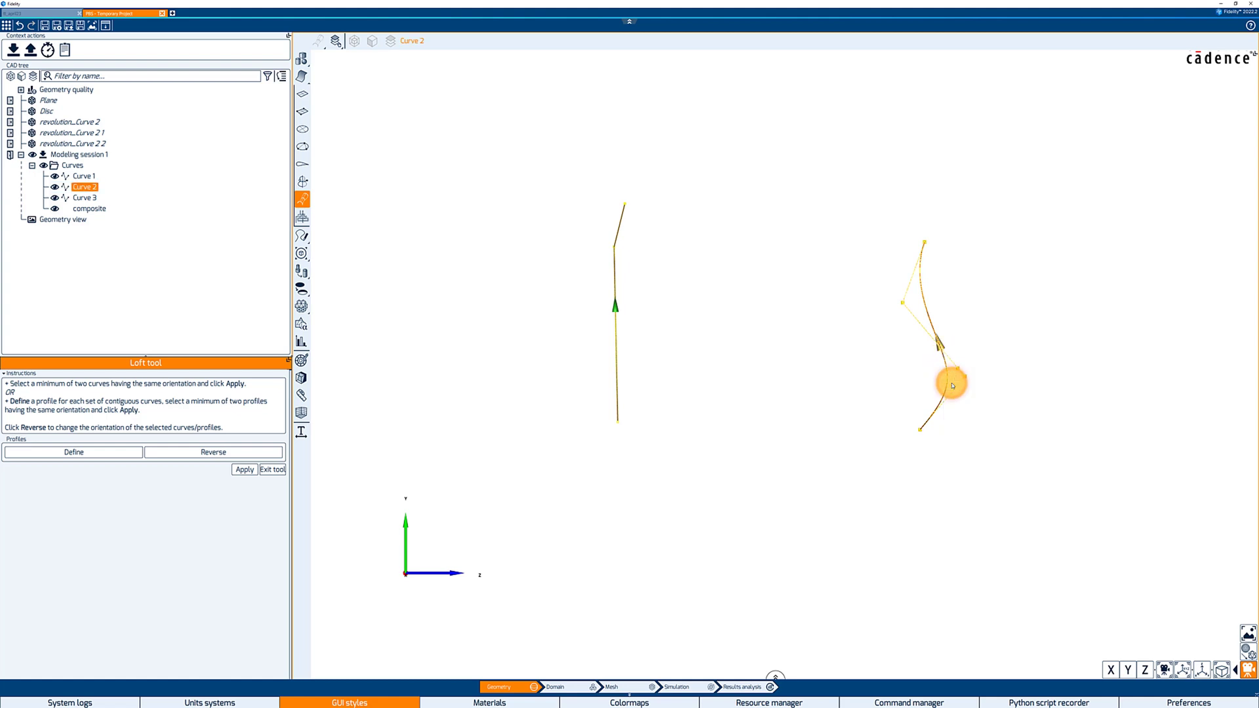
left_click(223, 453)
left_click(223, 453)
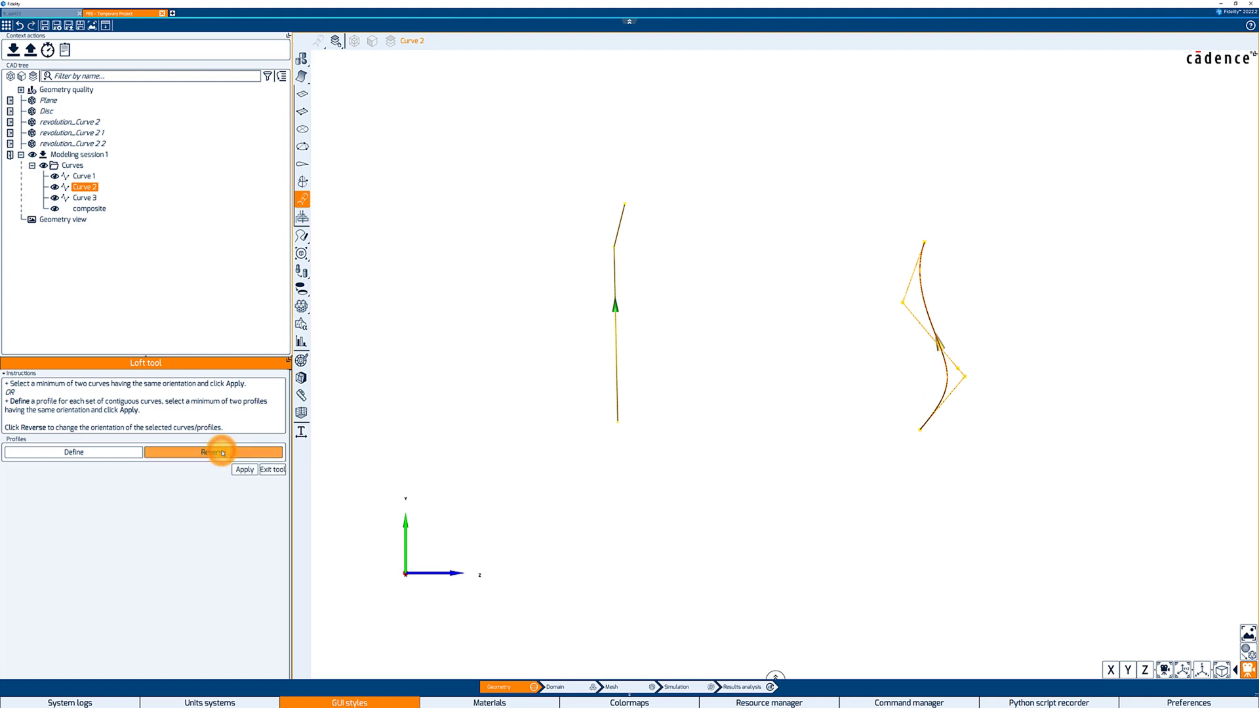
left_click(617, 380)
left_click(242, 470)
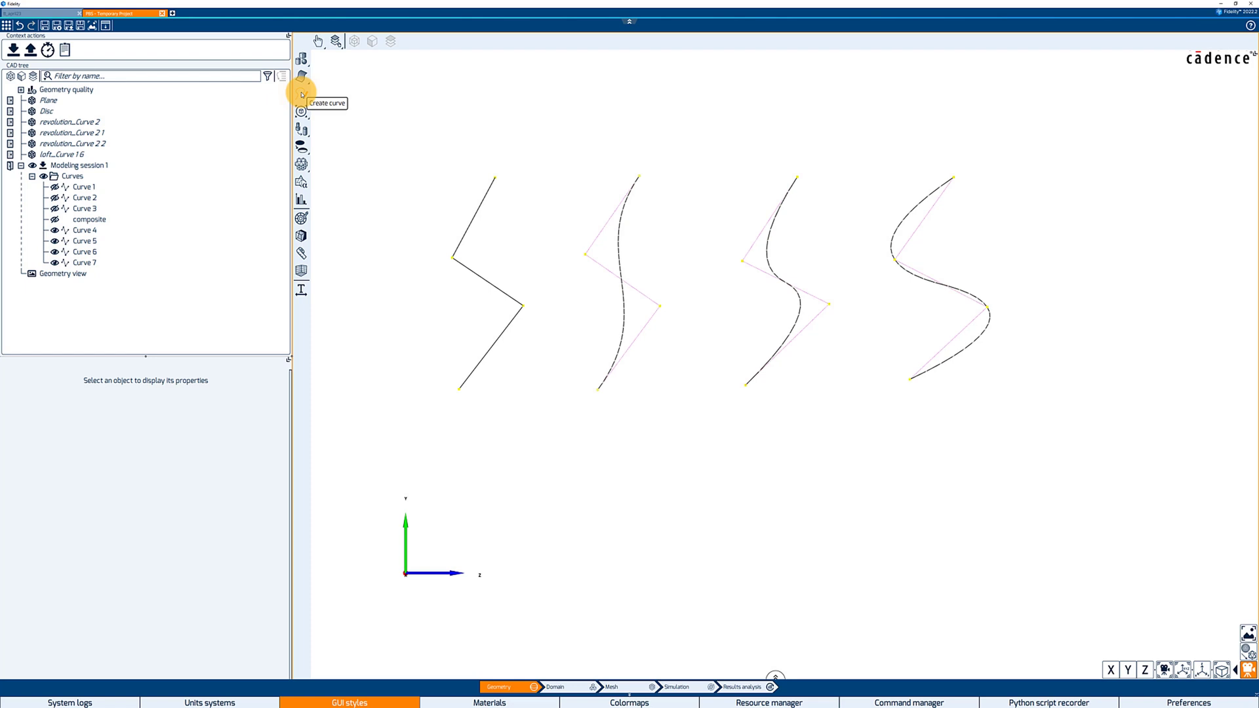
Expand the Create curve button to reveal its four curve-type tools
left_click(302, 95)
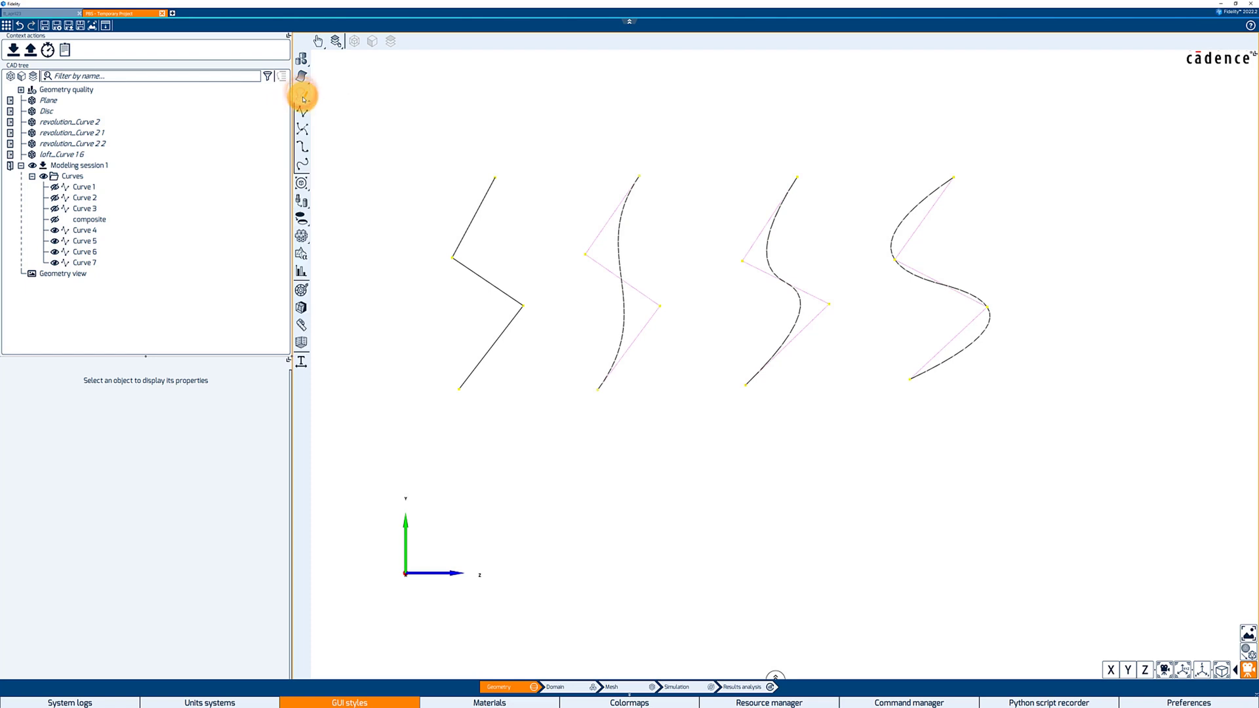